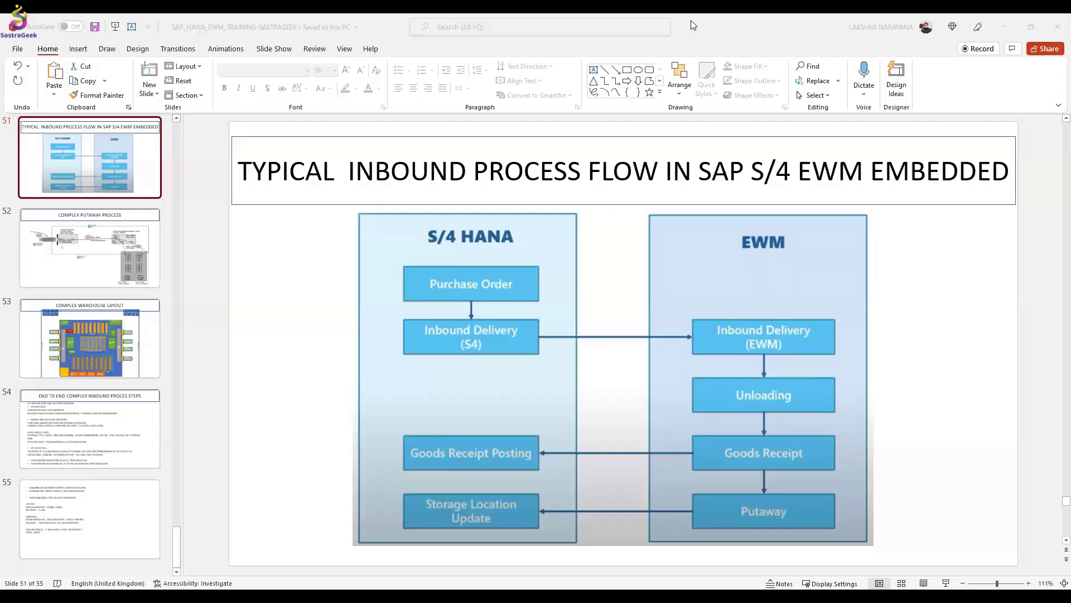
# Annotate the process slide: mark Purchase Order, tick Inbound Delivery (S4), link to EWM, then clear the ink.
pyautogui.moveTo(385, 287); pyautogui.dragTo(419, 274)
pyautogui.moveTo(384, 327); pyautogui.dragTo(407, 322)
pyautogui.moveTo(621, 333)
pyautogui.mouseDown()
pyautogui.moveTo(662, 333)
pyautogui.moveTo(669, 345)
pyautogui.mouseUp()
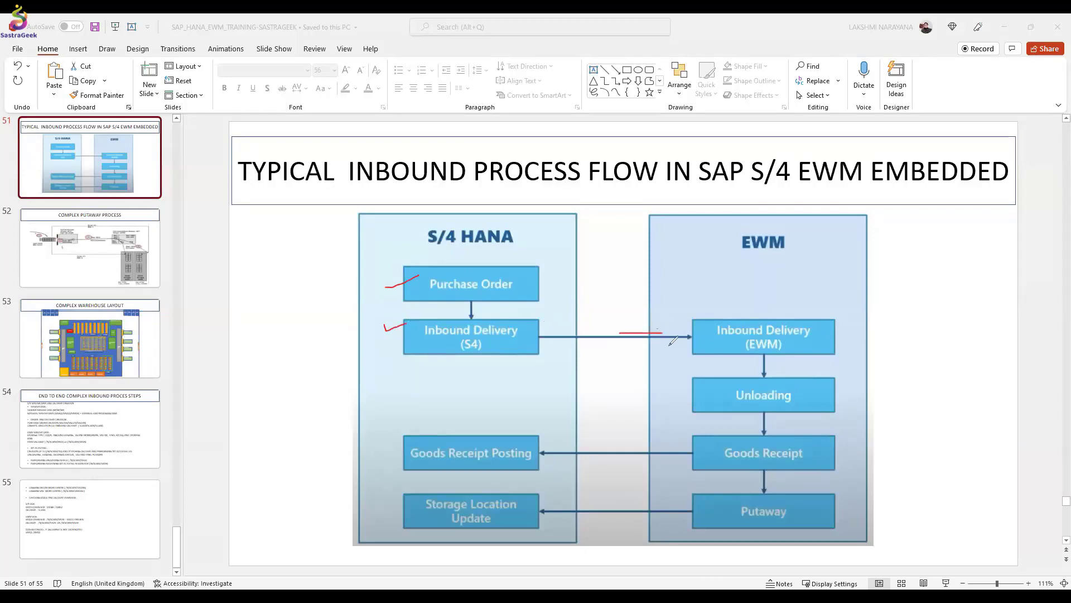
pyautogui.moveTo(679, 396); pyautogui.dragTo(695, 397)
pyautogui.press('e')
pyautogui.press('Escape')
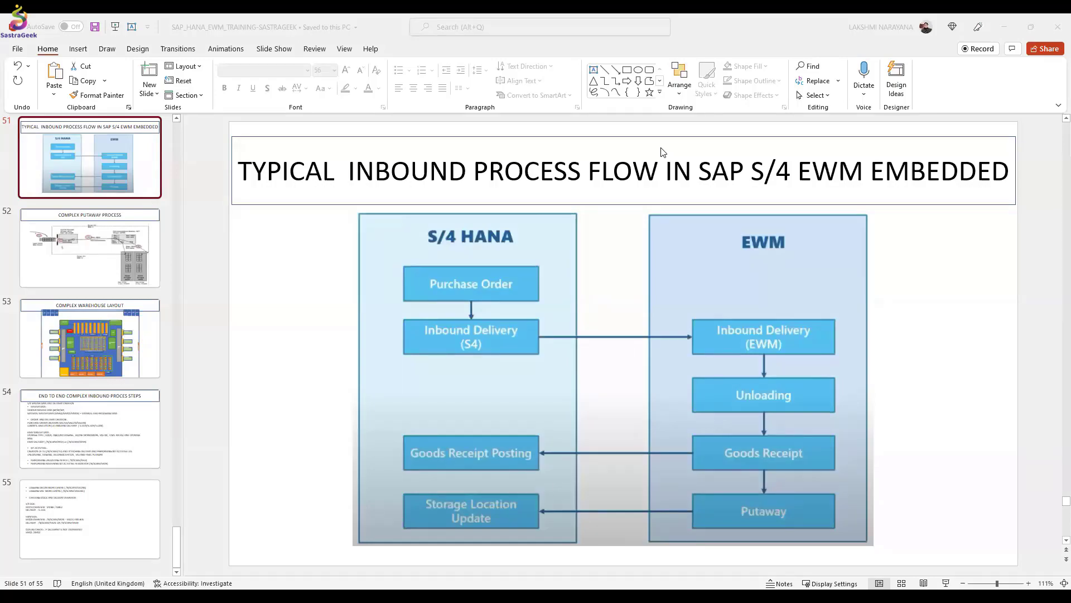
# Start a new purchase order with ME21N and choose the supplier from recent entries.
pyautogui.write('me21')
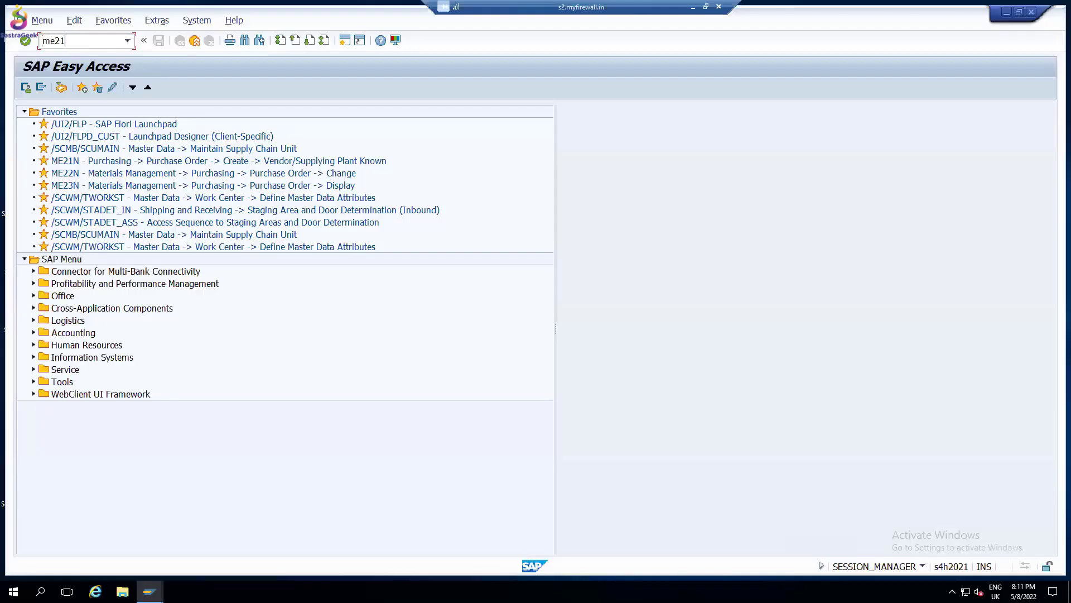
pyautogui.write('n')
pyautogui.press('Return')
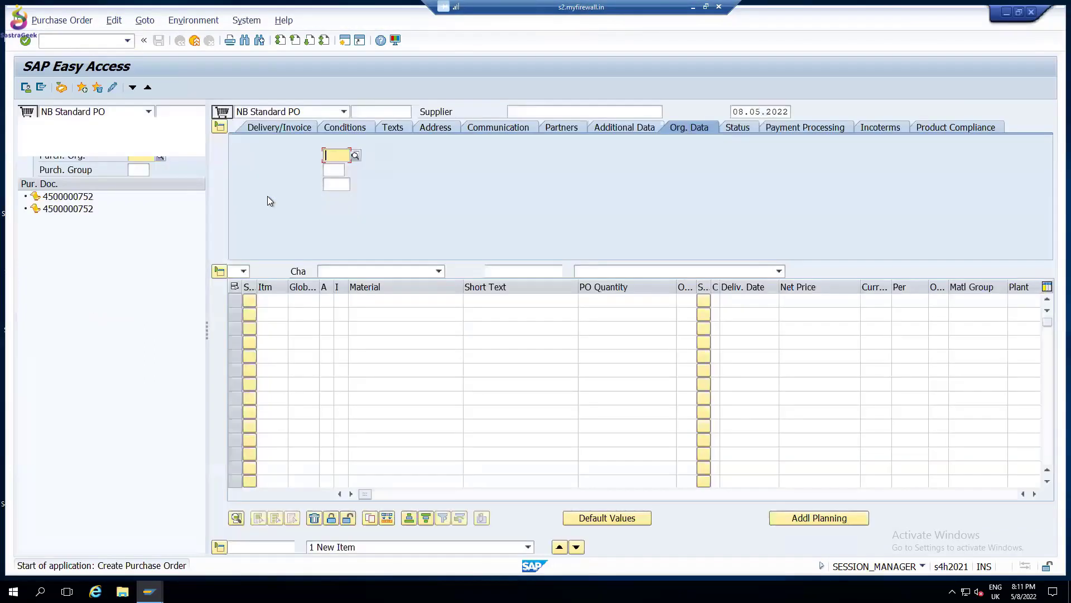
pyautogui.click(553, 111)
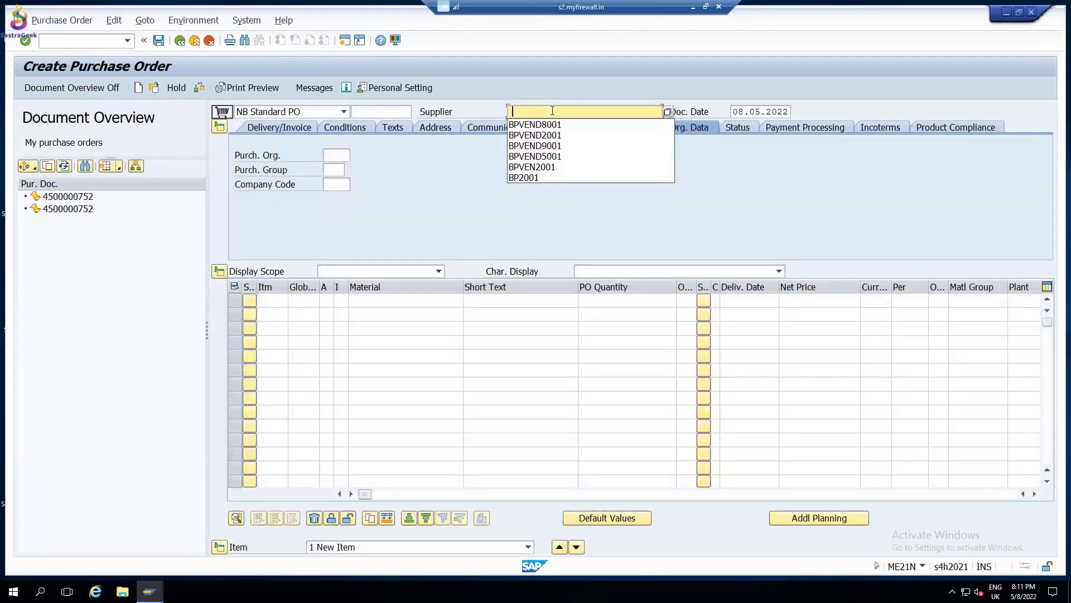
pyautogui.click(543, 128)
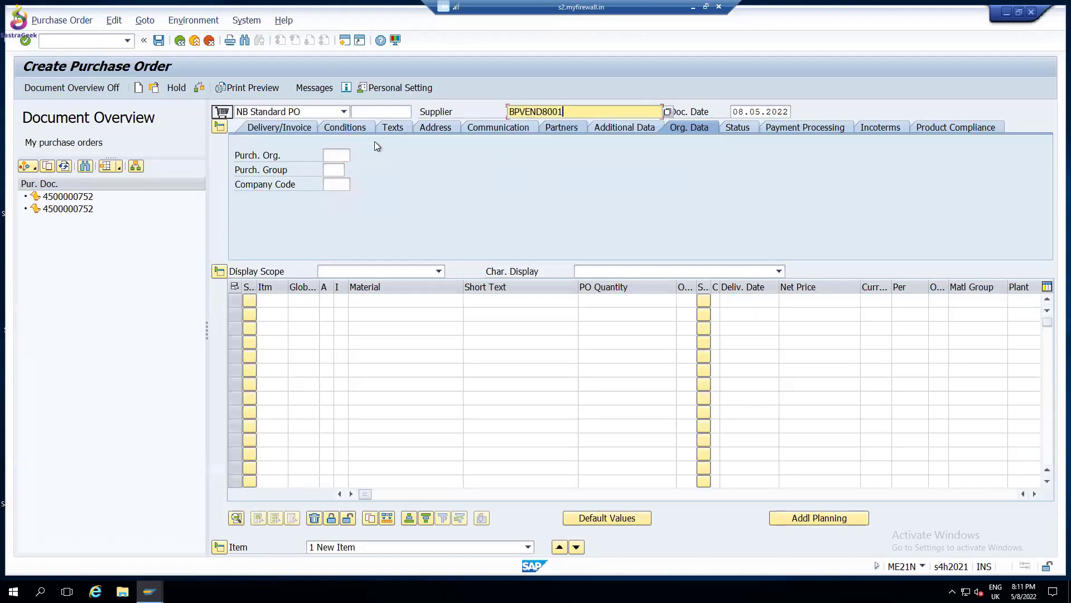
# Set purchasing org 80PO, purchasing group 800 and company code 8001.
pyautogui.click(341, 153)
pyautogui.write('8')
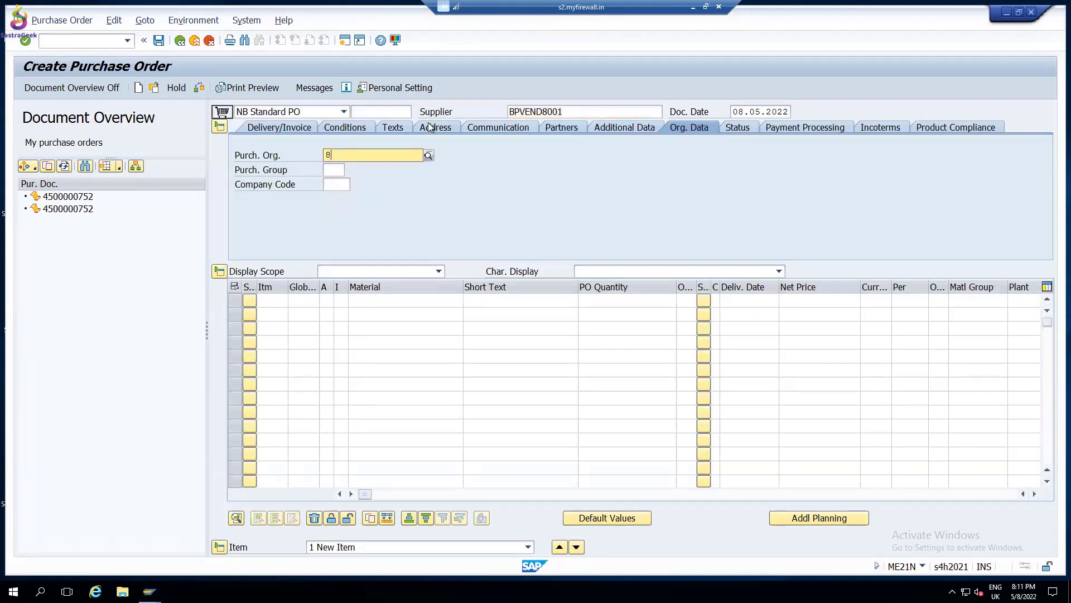
pyautogui.click(334, 180)
pyautogui.click(334, 169)
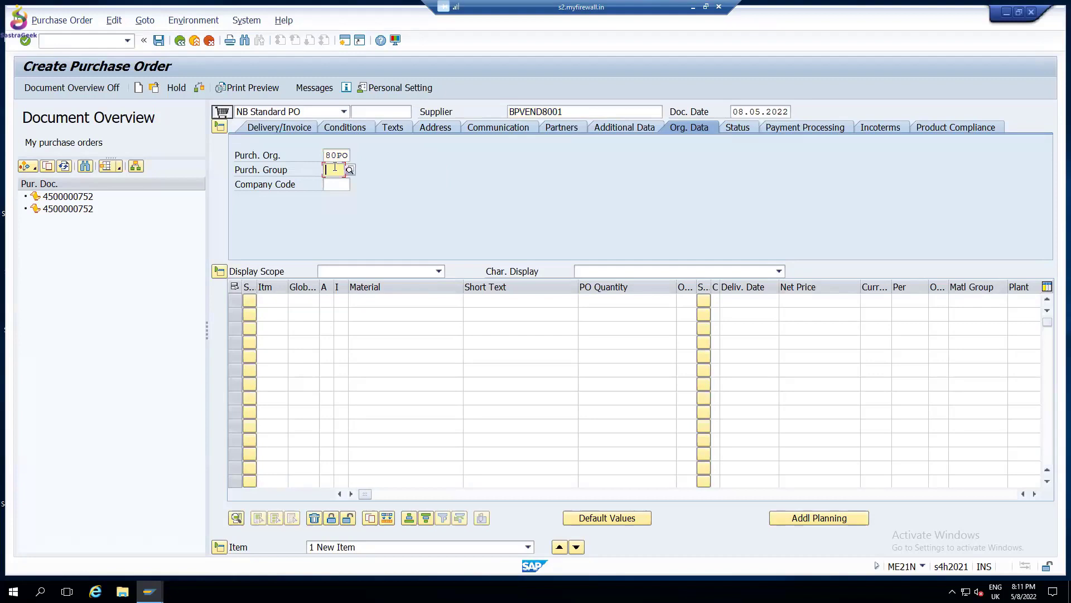
pyautogui.click(337, 183)
pyautogui.click(332, 186)
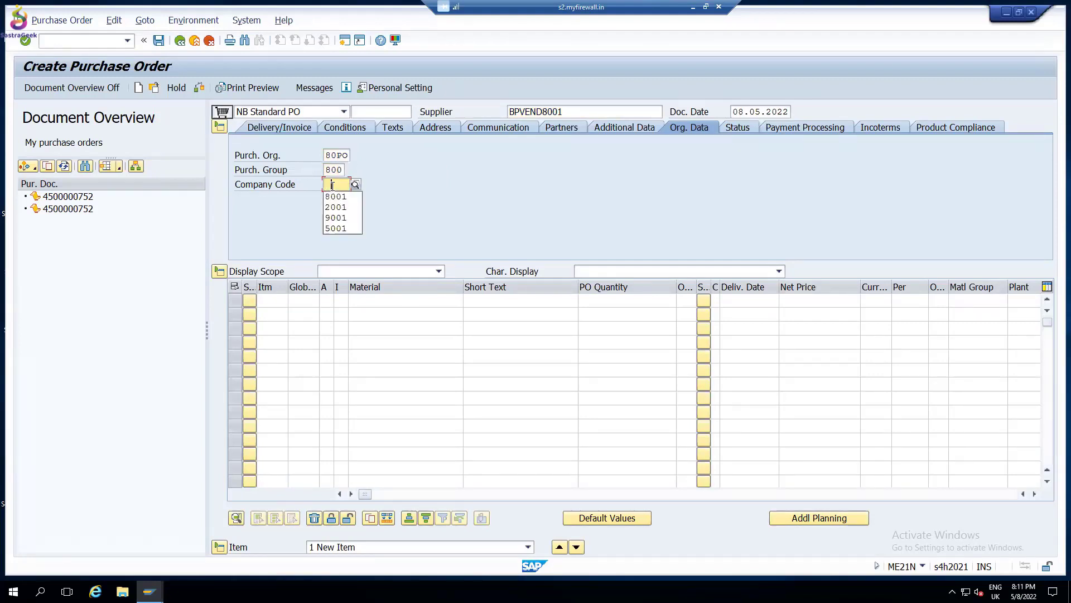
pyautogui.click(339, 198)
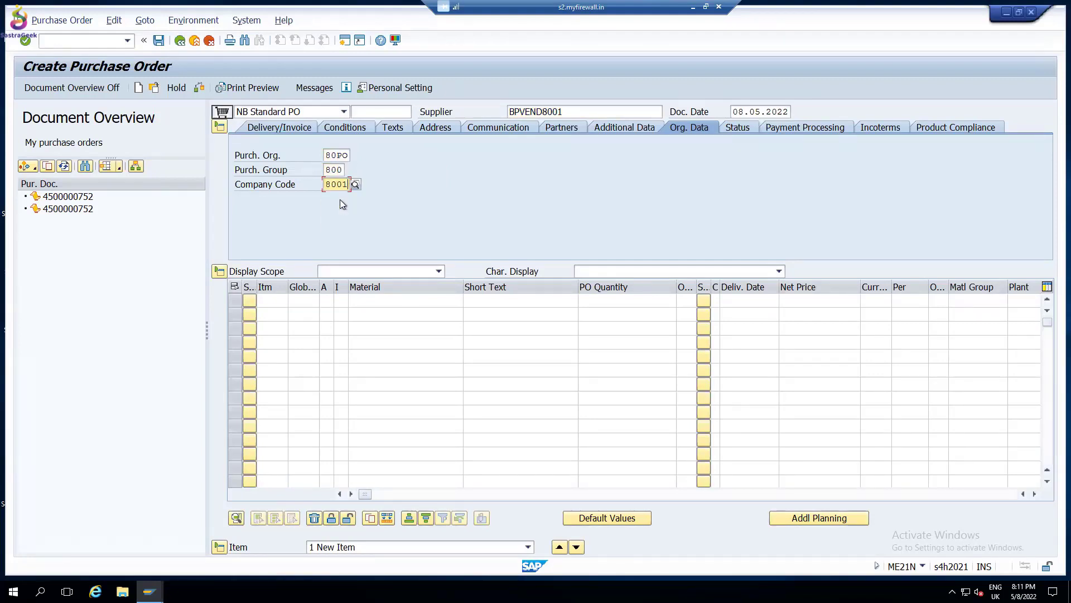
# Add materials EWM_8001_DEKO-01 and EWM_8001_DEKO-02 as the two item lines.
pyautogui.click(417, 300)
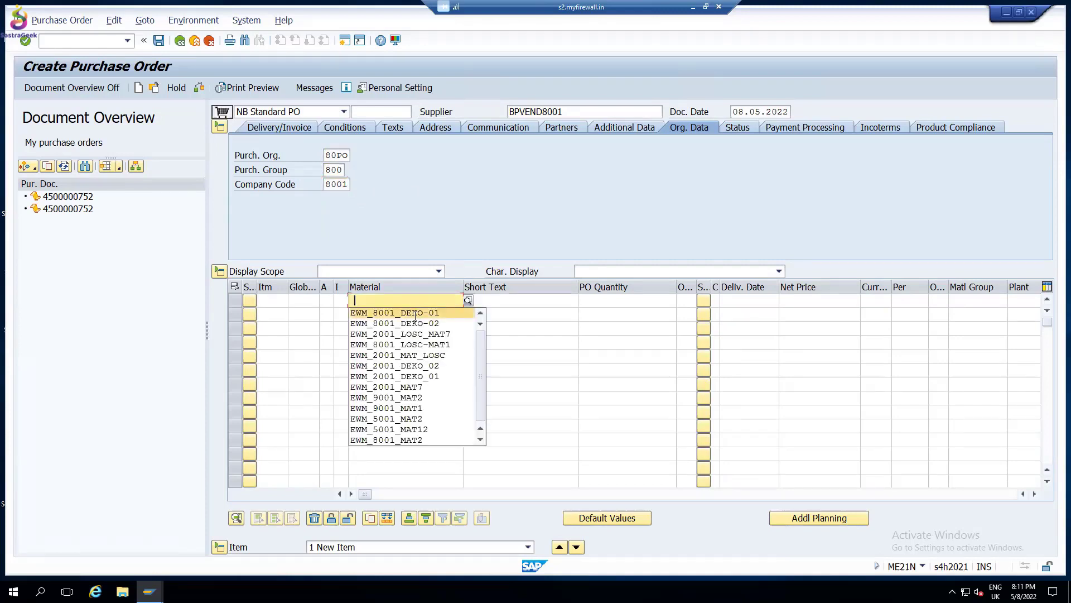
pyautogui.click(415, 314)
pyautogui.click(402, 314)
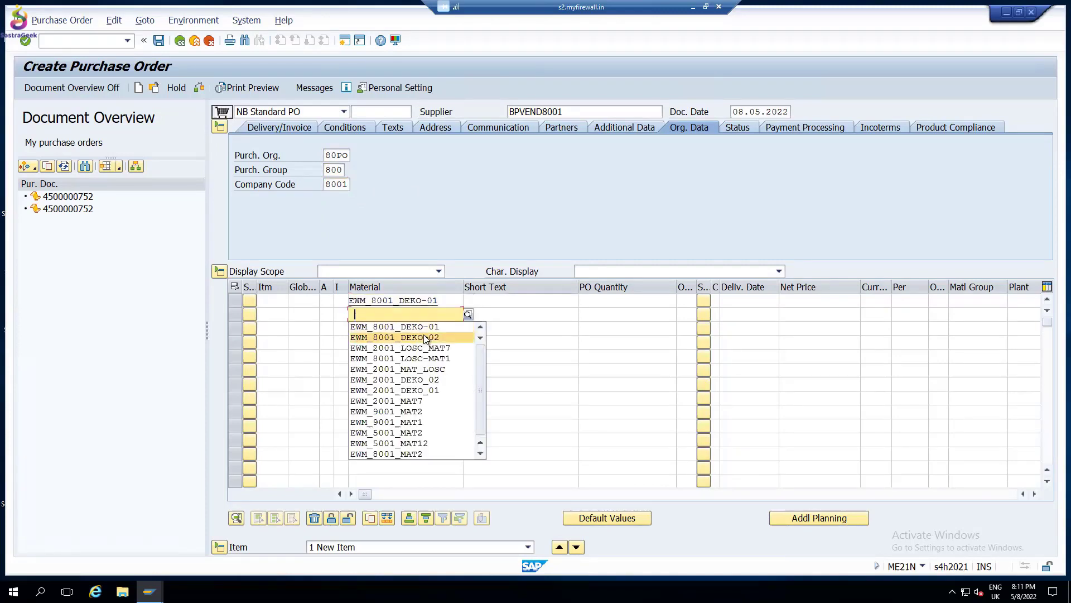
pyautogui.click(426, 337)
# Enter PO quantities 15 for item one and 20 for item two.
pyautogui.click(634, 302)
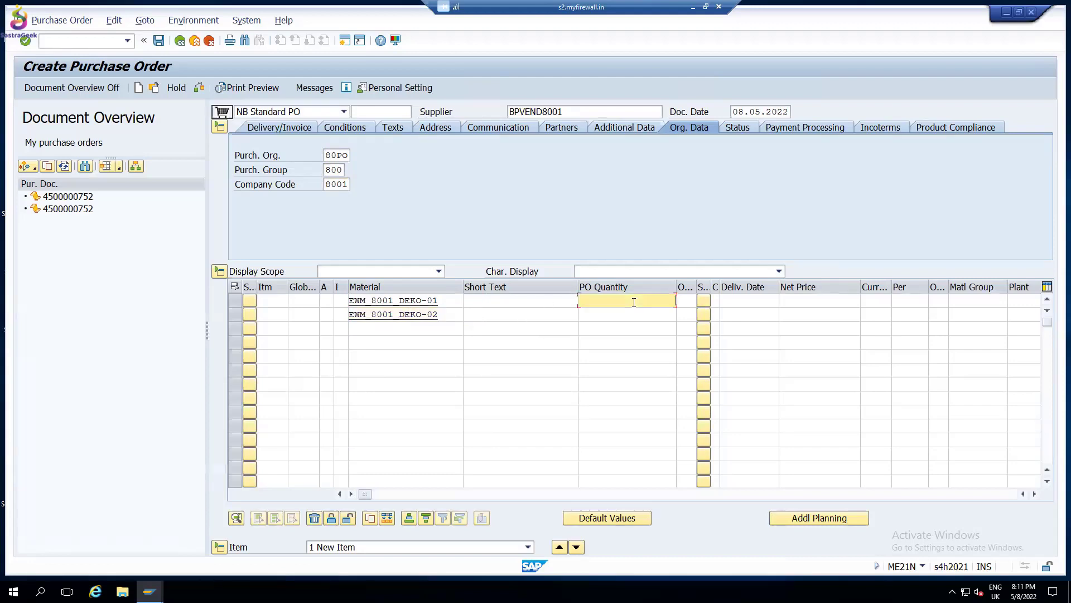
pyautogui.write('15')
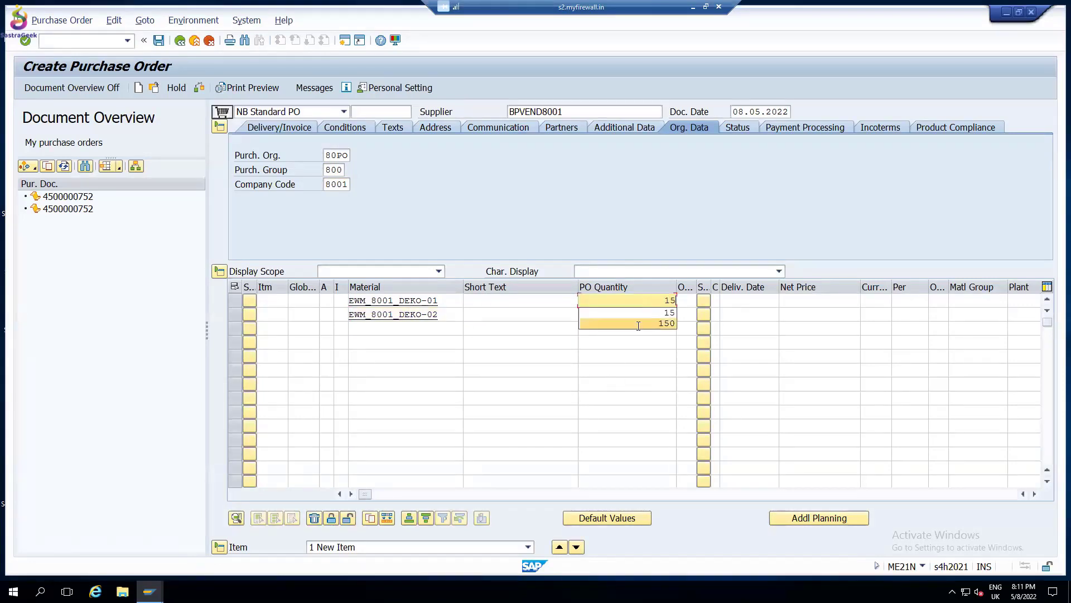
pyautogui.press('Return')
pyautogui.click(652, 312)
pyautogui.write('20')
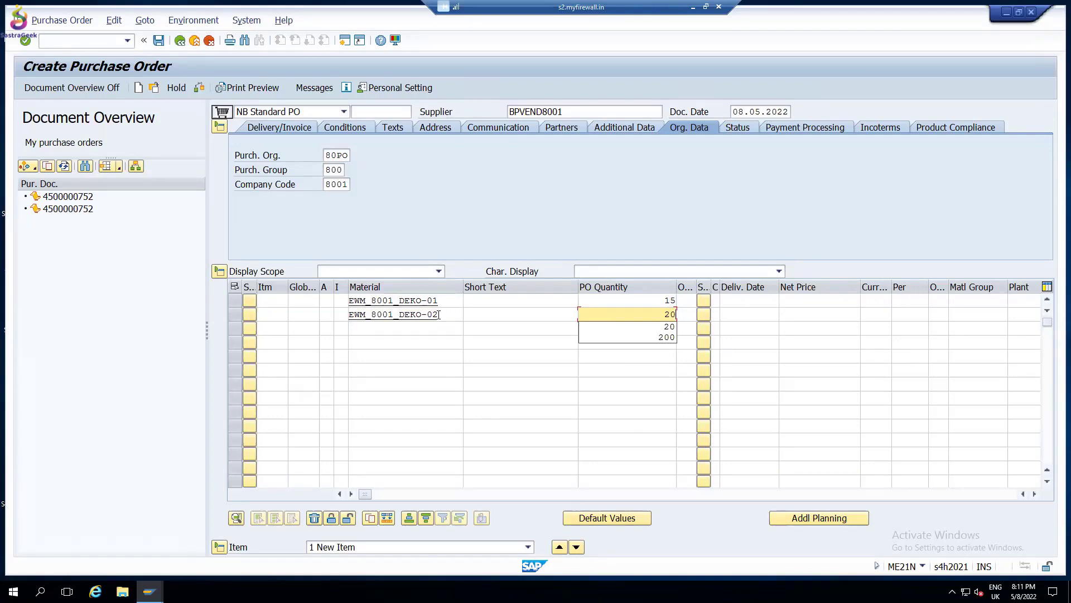
pyautogui.click(493, 300)
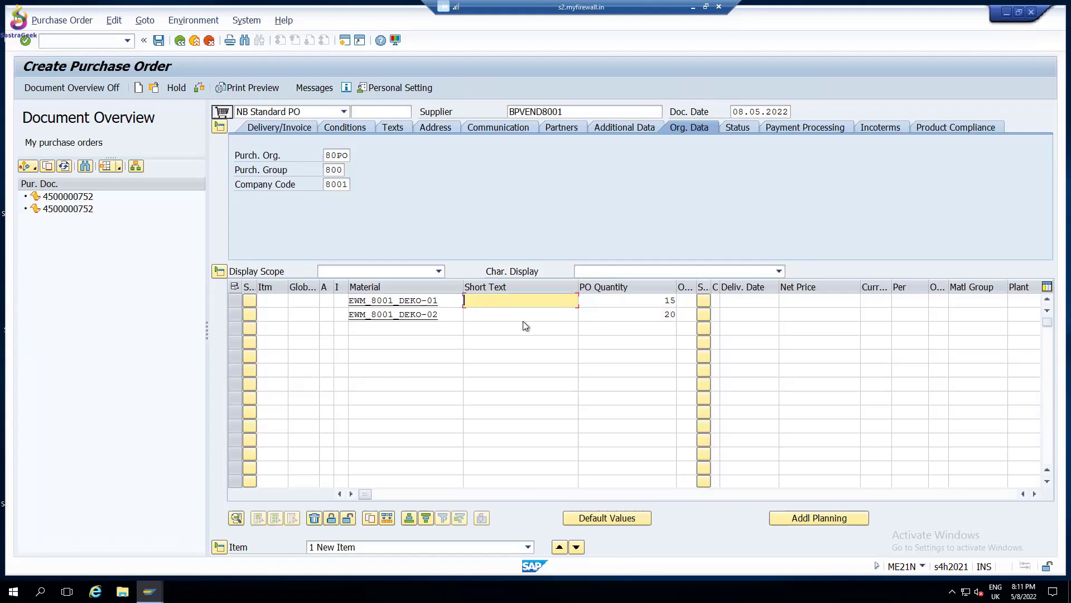
# Give both items net price 5 and set item one's currency to USD.
pyautogui.click(827, 299)
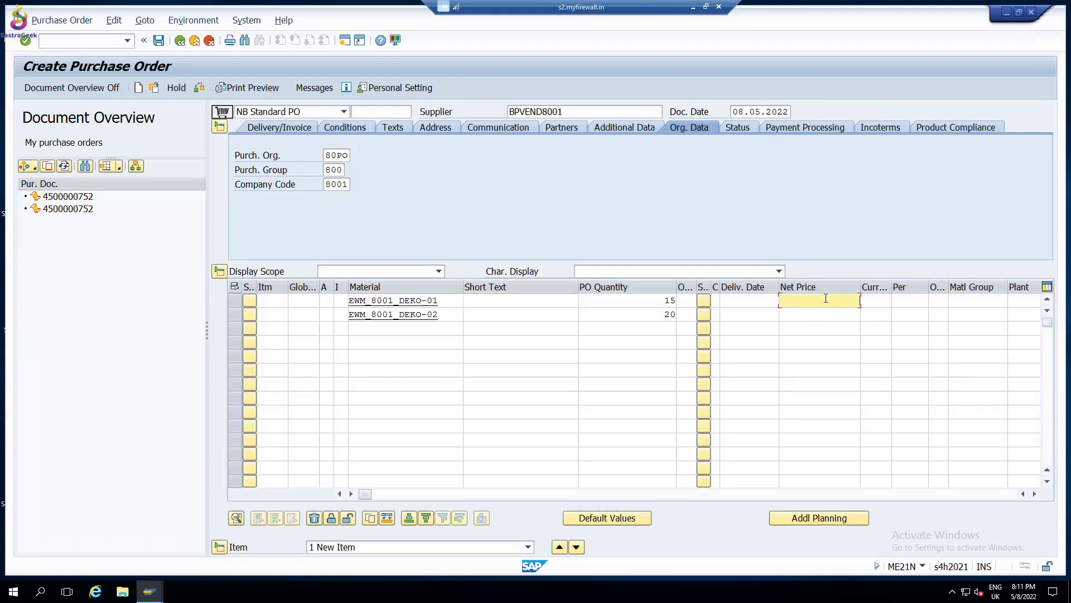
pyautogui.write('5')
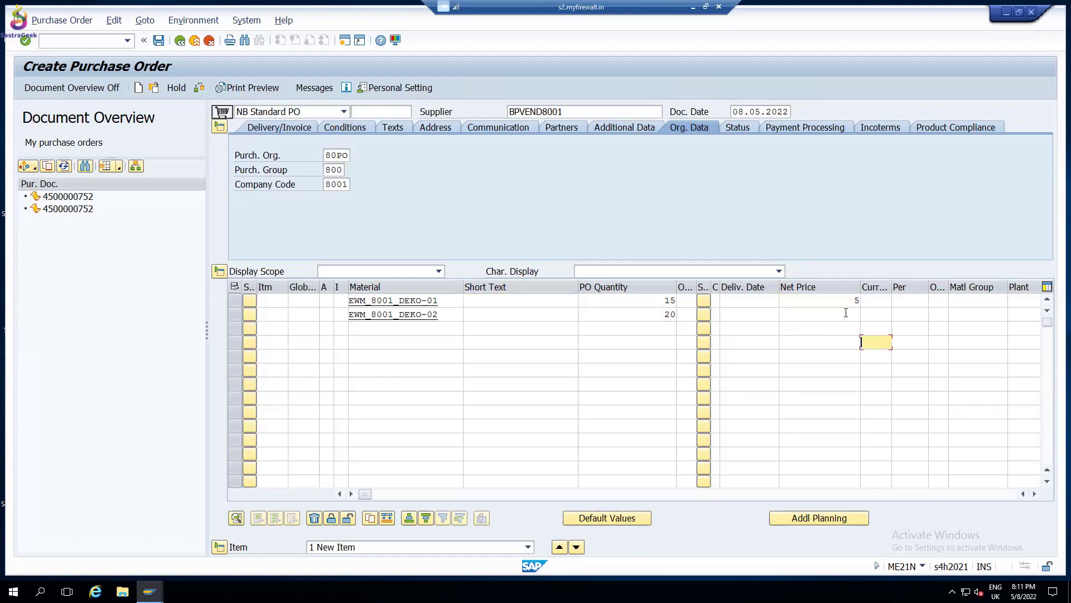
pyautogui.click(846, 313)
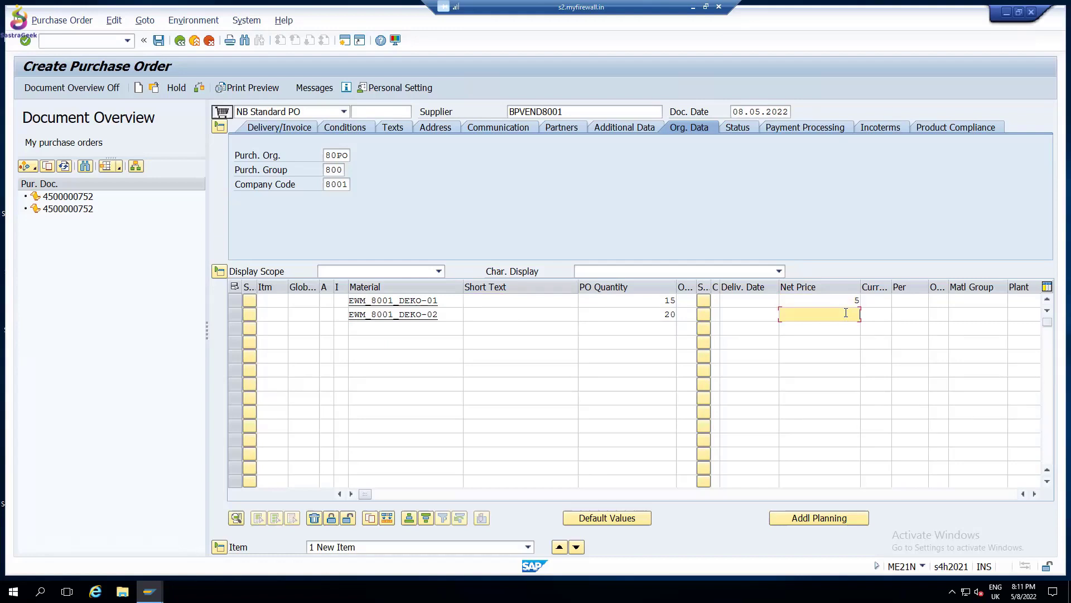
pyautogui.write('5')
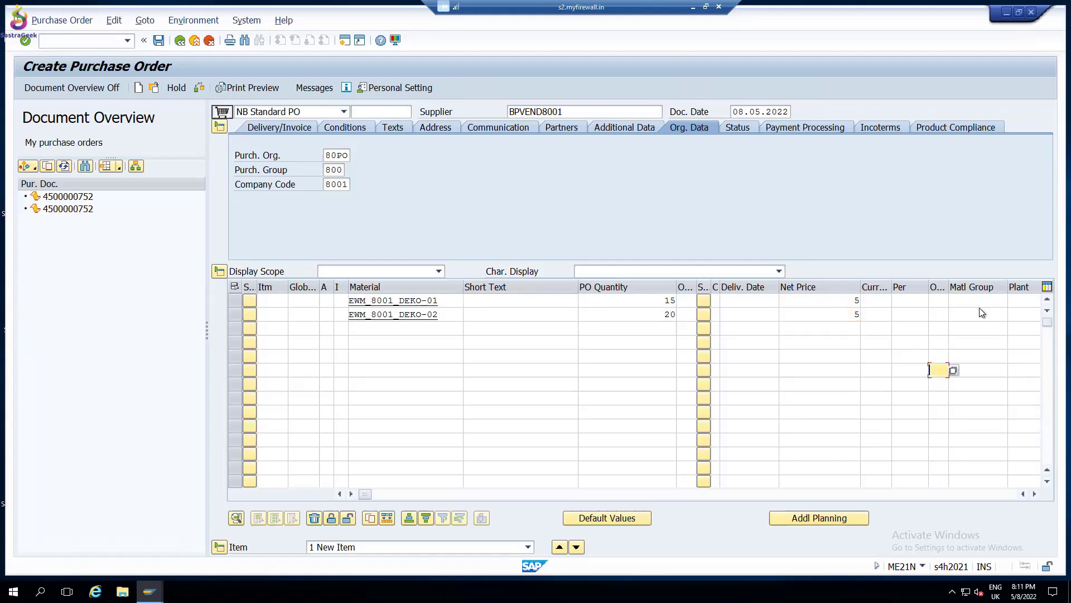
pyautogui.click(1034, 493)
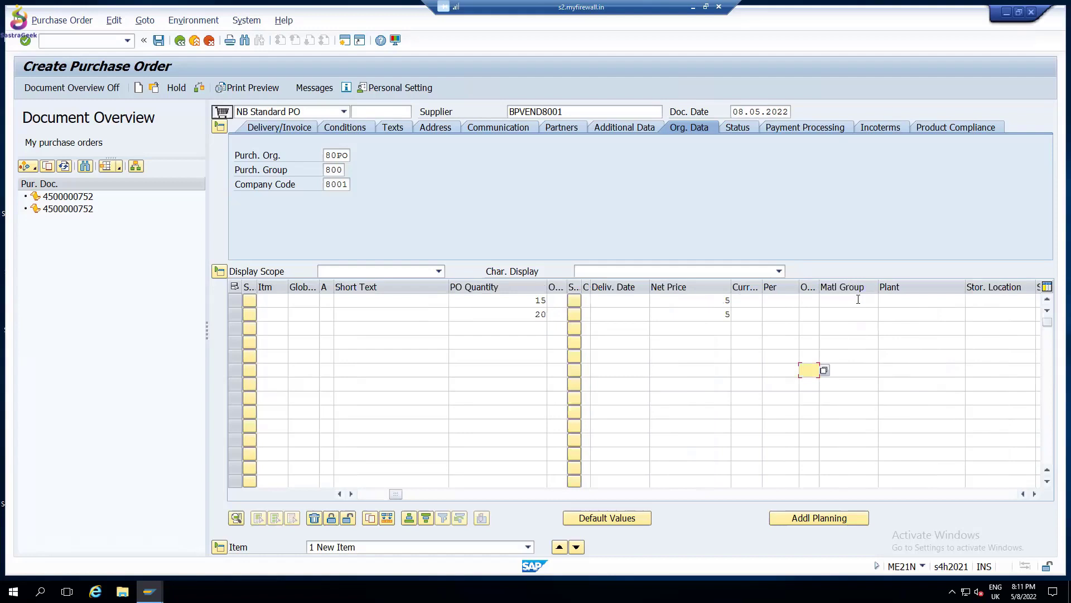
pyautogui.click(752, 299)
pyautogui.write('USD')
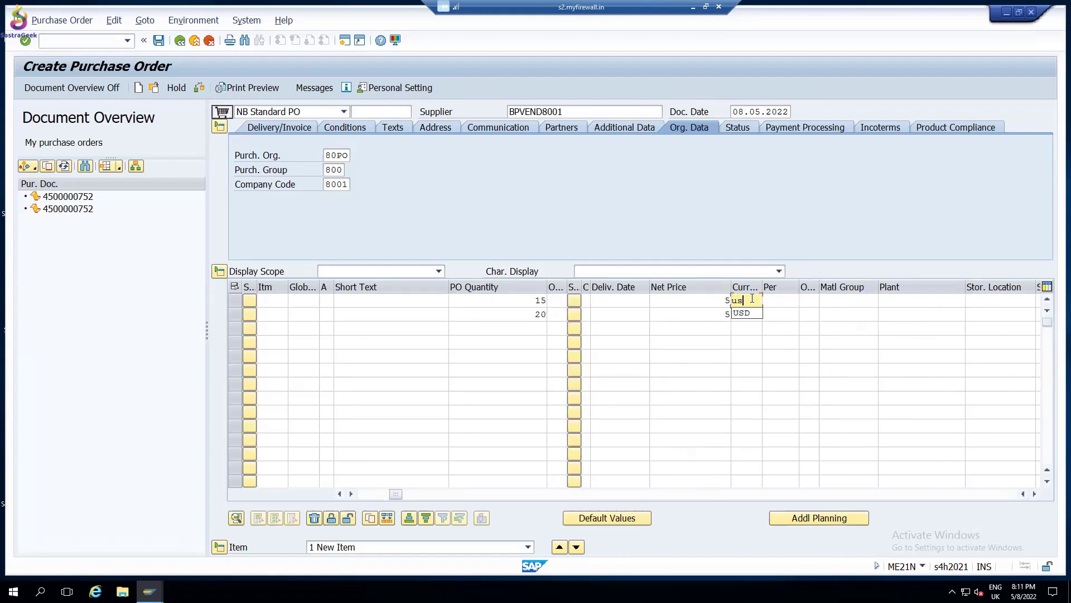
pyautogui.click(746, 315)
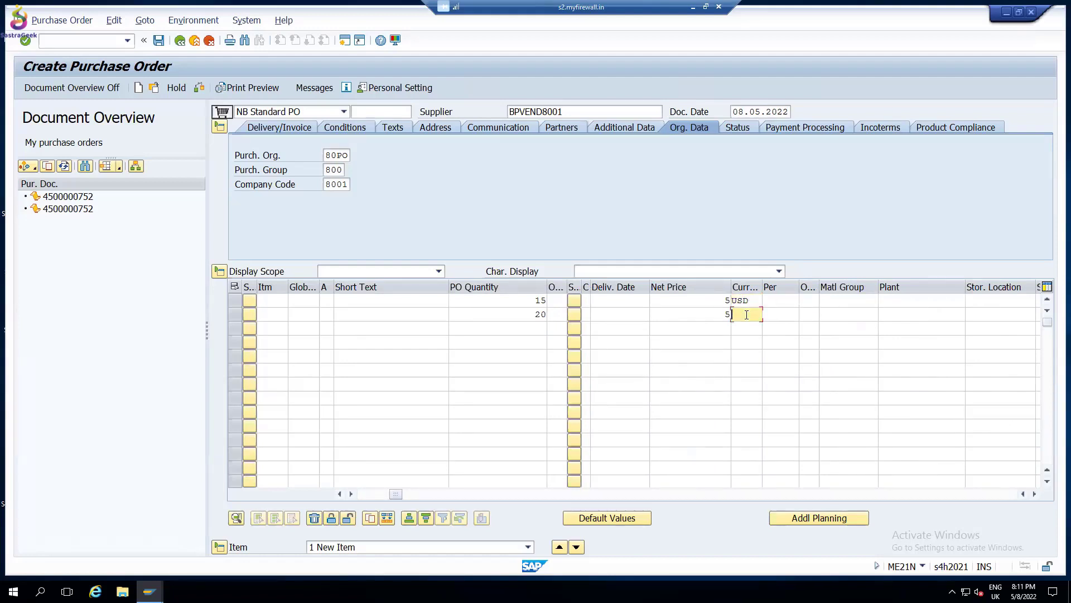
# Set item two's currency to USD and give item one plant 8010, storage location 800D.
pyautogui.write('usd')
pyautogui.click(748, 327)
pyautogui.click(897, 300)
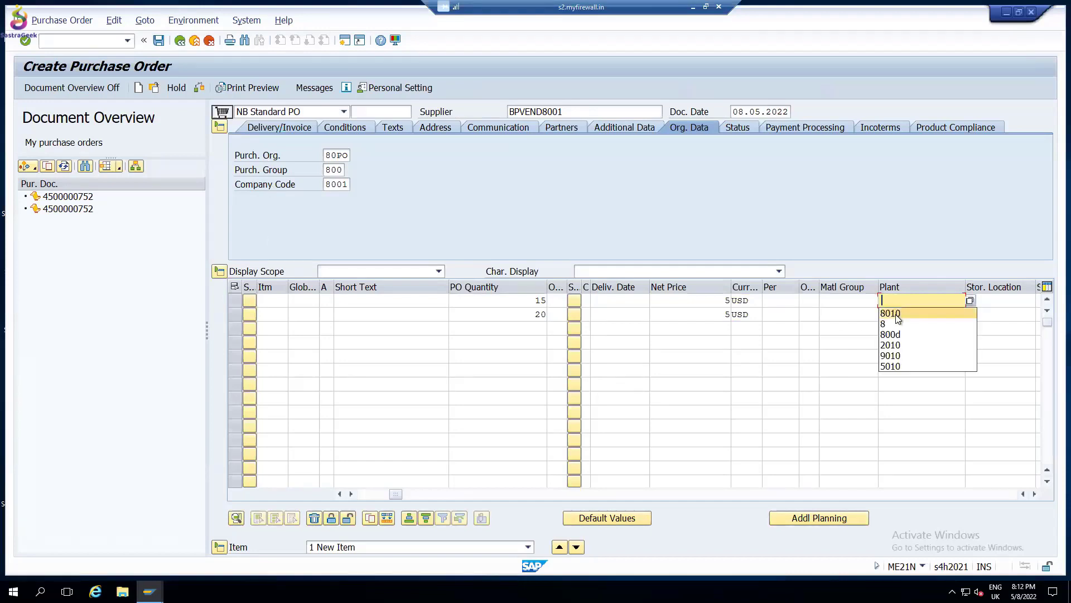
pyautogui.click(896, 314)
pyautogui.click(1000, 300)
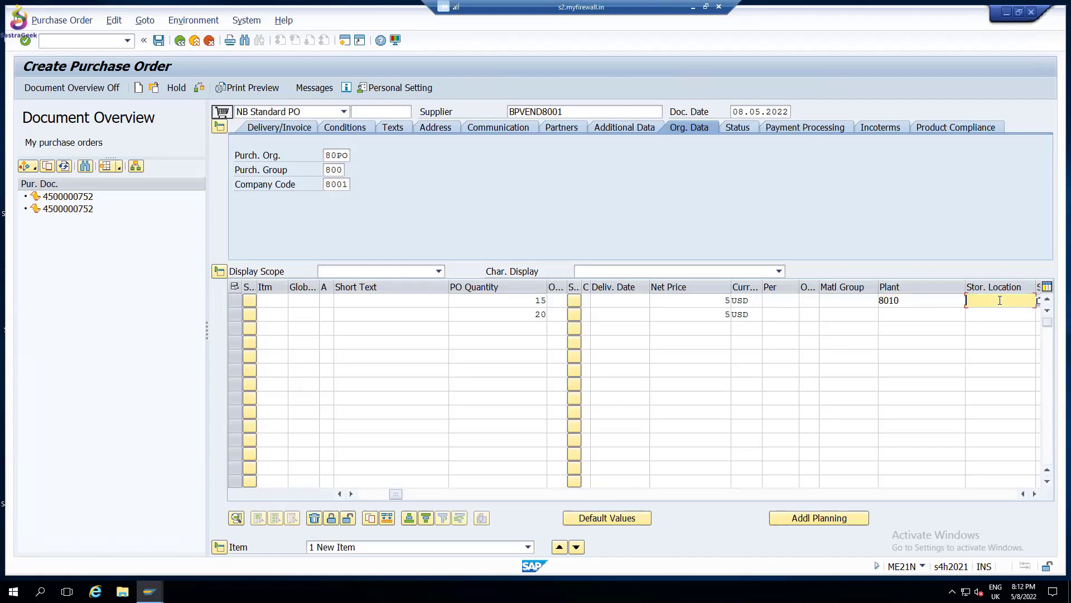
pyautogui.click(983, 313)
# Give item two plant 8010 and storage location 800D, then check and hold the order.
pyautogui.click(901, 316)
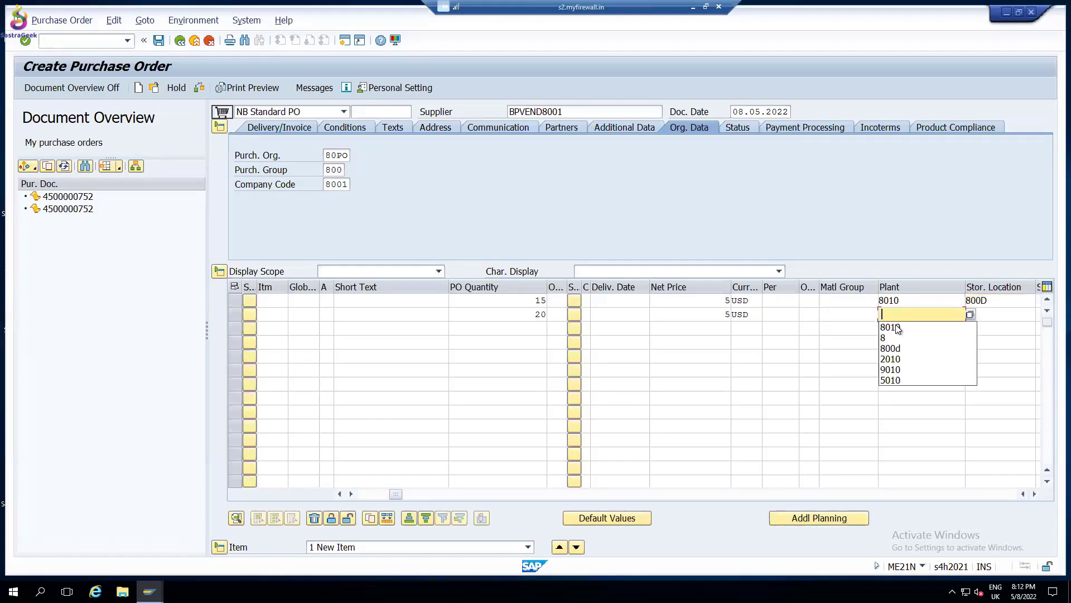
pyautogui.click(892, 328)
pyautogui.click(987, 316)
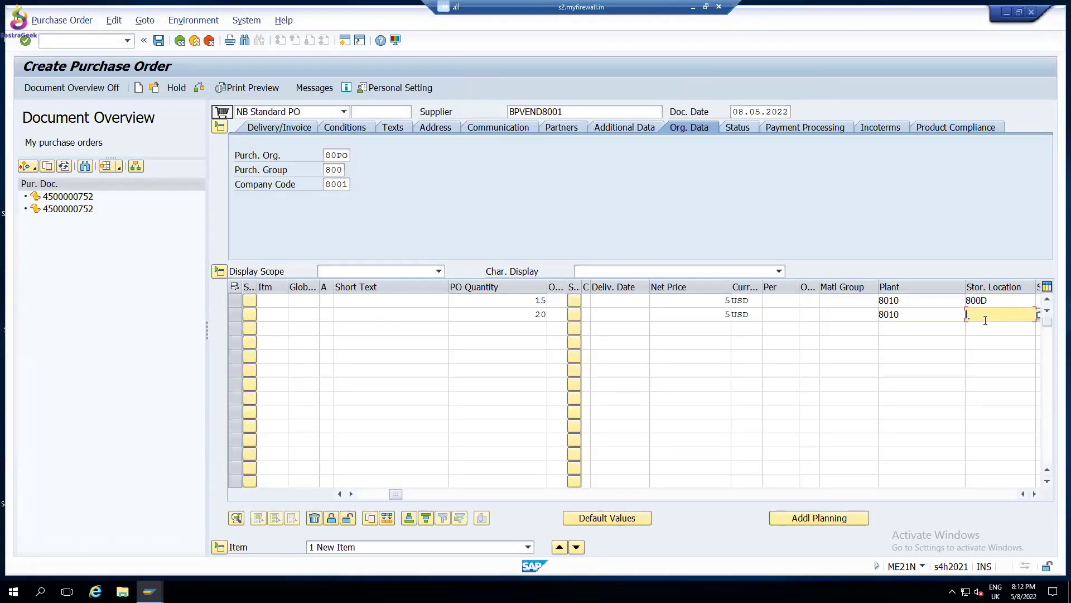
pyautogui.click(989, 326)
pyautogui.press('Return')
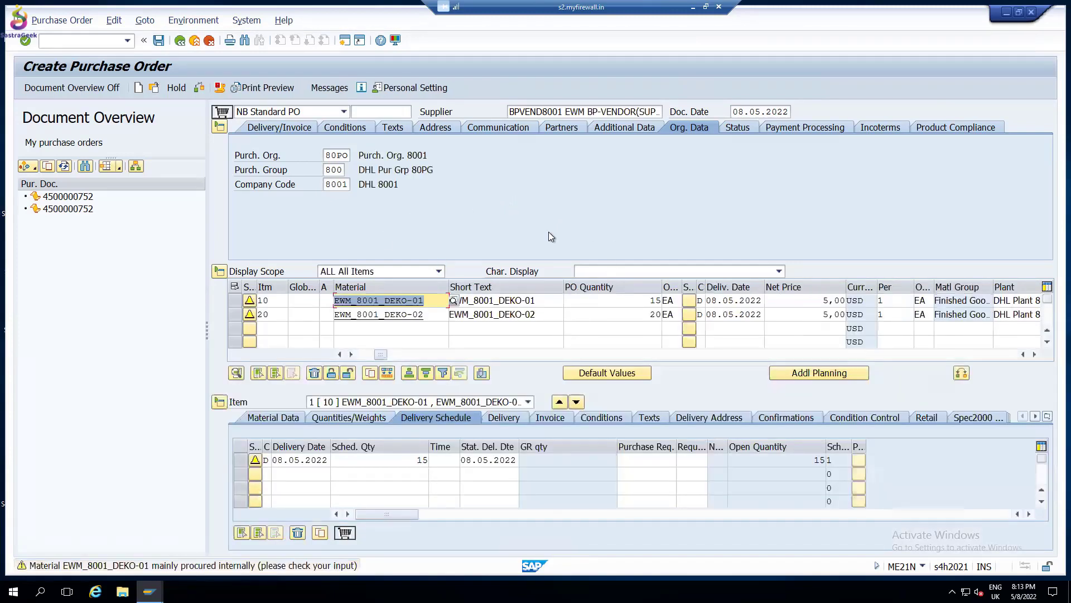
pyautogui.click(187, 89)
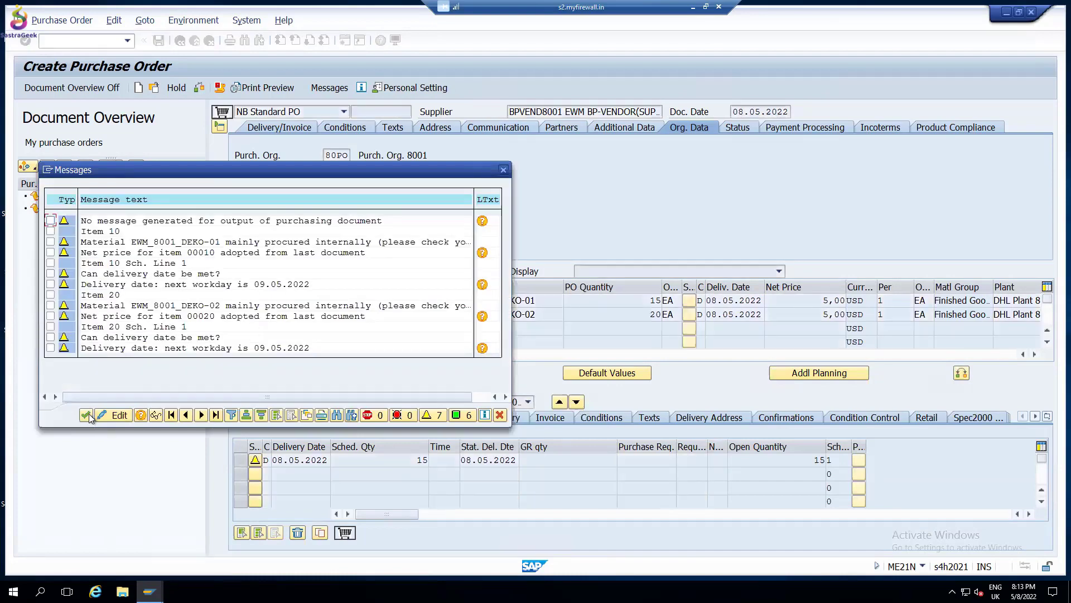
# Close the messages list and save the purchase order despite the warnings.
pyautogui.click(86, 414)
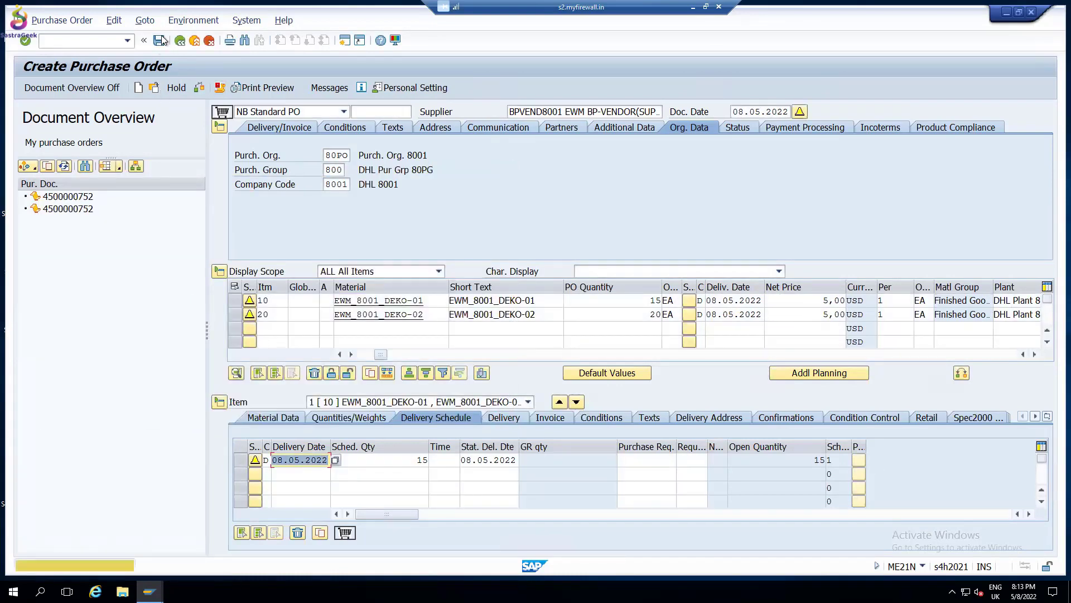
pyautogui.click(159, 40)
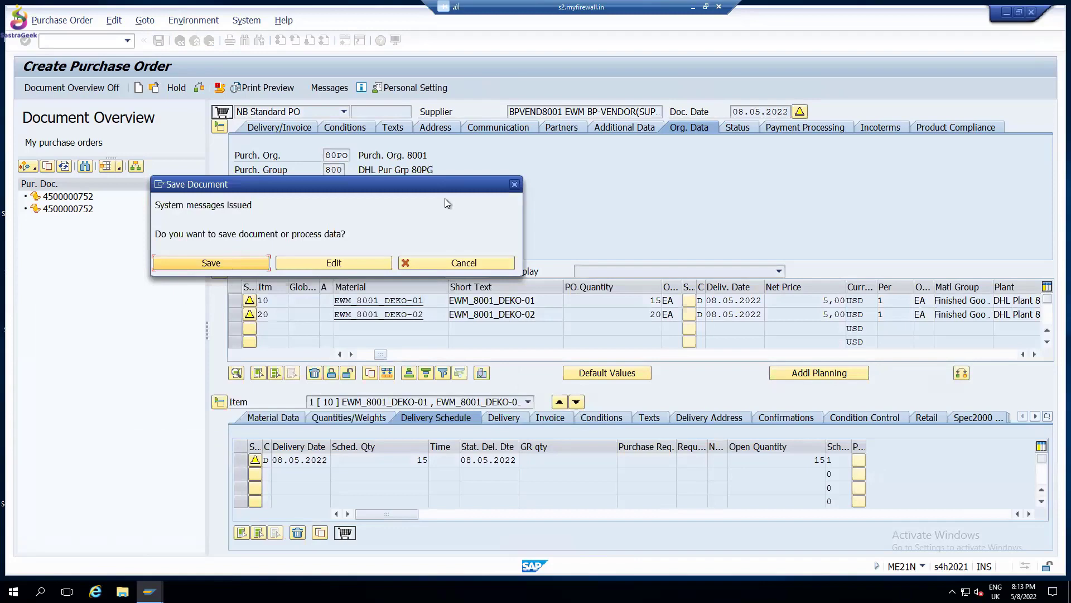
pyautogui.press('Return')
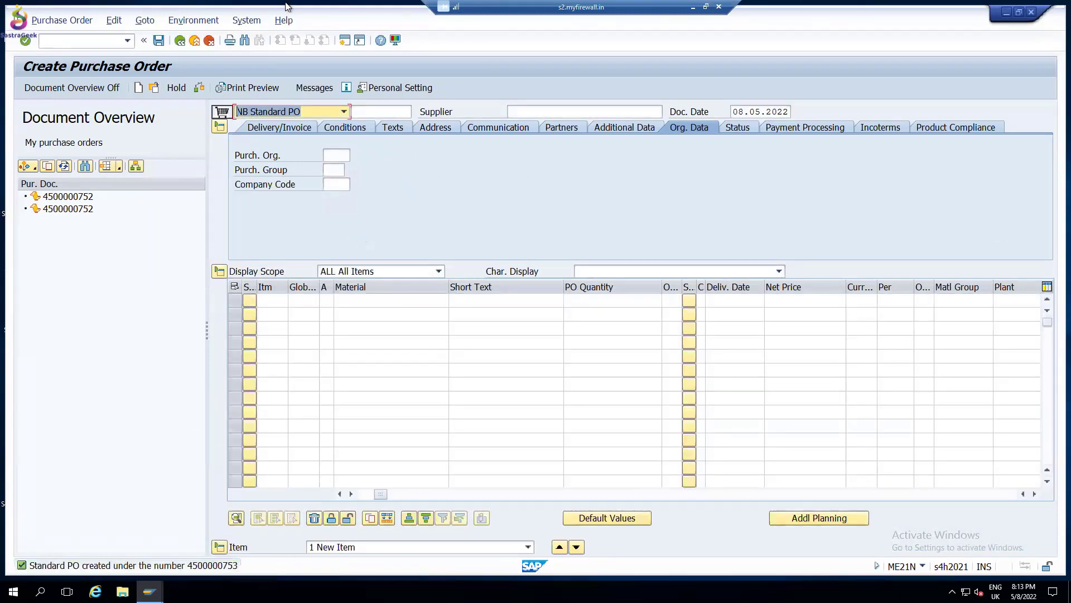
pyautogui.click(345, 40)
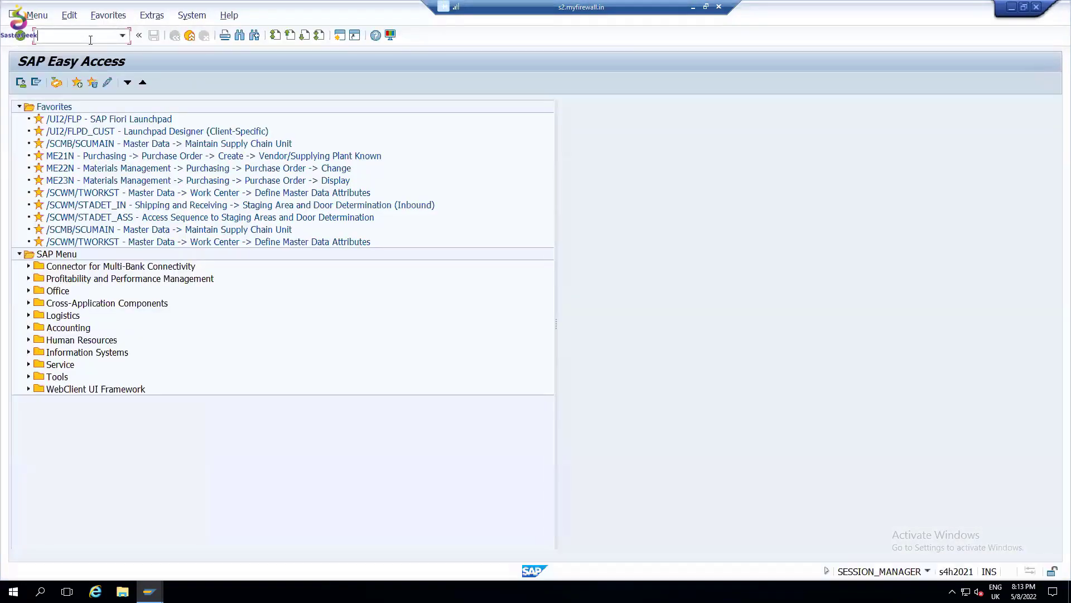
# Start an inbound delivery with VL31N for the new PO, supplier and delivery date 08.05.2022.
pyautogui.write('vl31n')
pyautogui.press('Return')
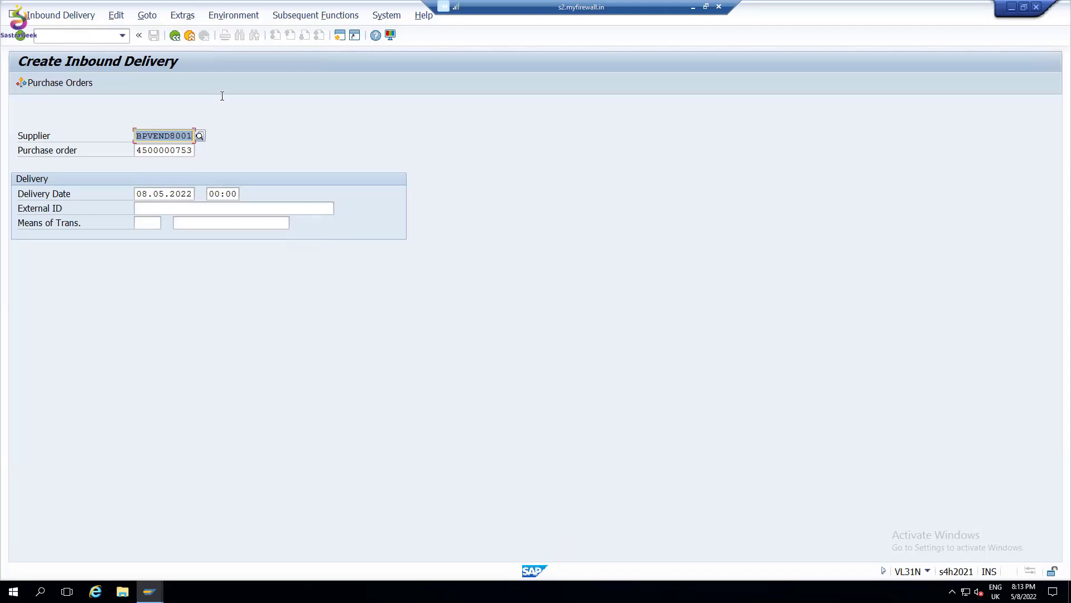
pyautogui.click(200, 207)
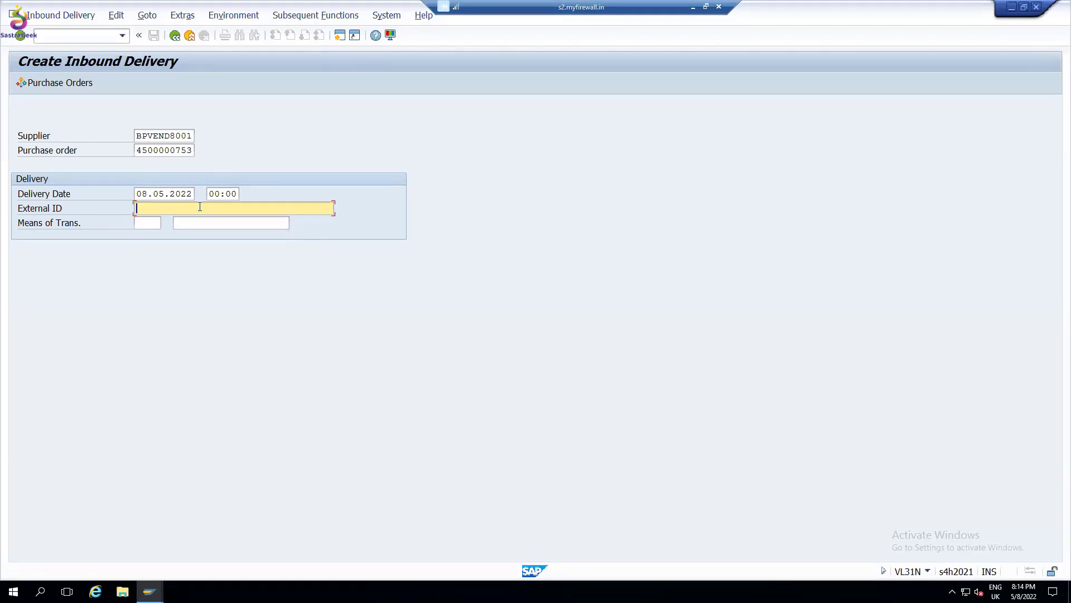
# Enter External ID TU-COMX-INB-DEMO-1 by reusing TU-COMX-INB-DEMO and appending '-1'.
pyautogui.click(200, 207)
pyautogui.click(245, 219)
pyautogui.write('-1')
pyautogui.hotkey('shift', 'Home')
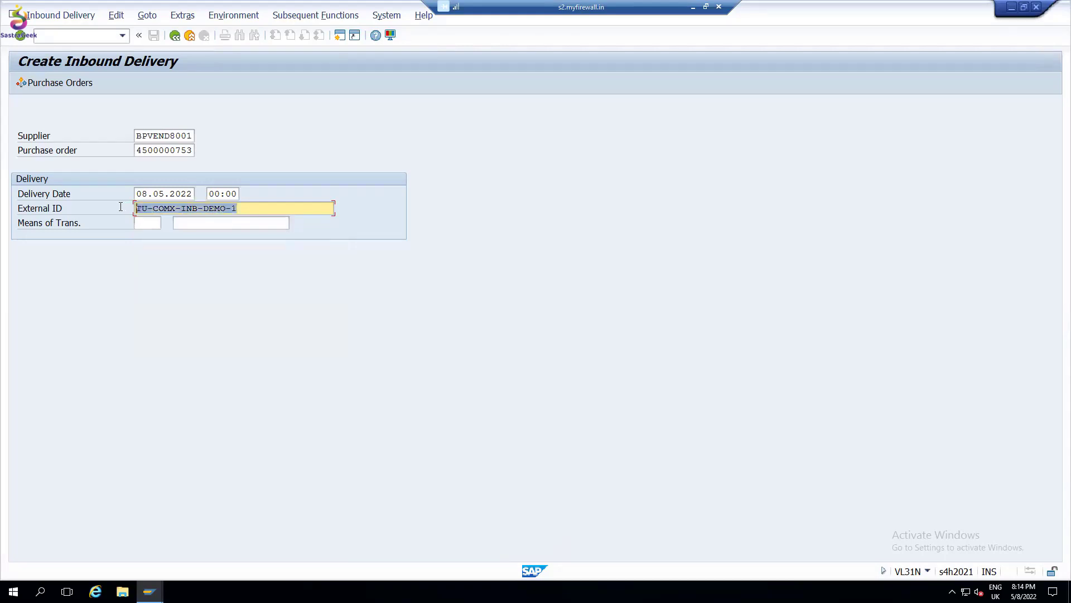
pyautogui.press('Home')
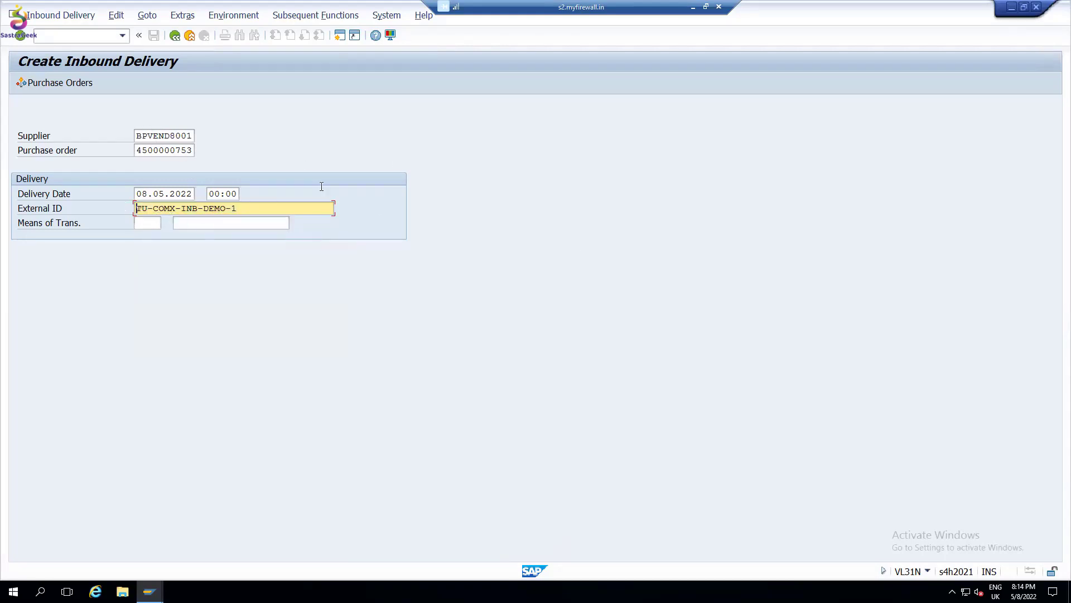
pyautogui.moveTo(260, 211); pyautogui.dragTo(135, 209)
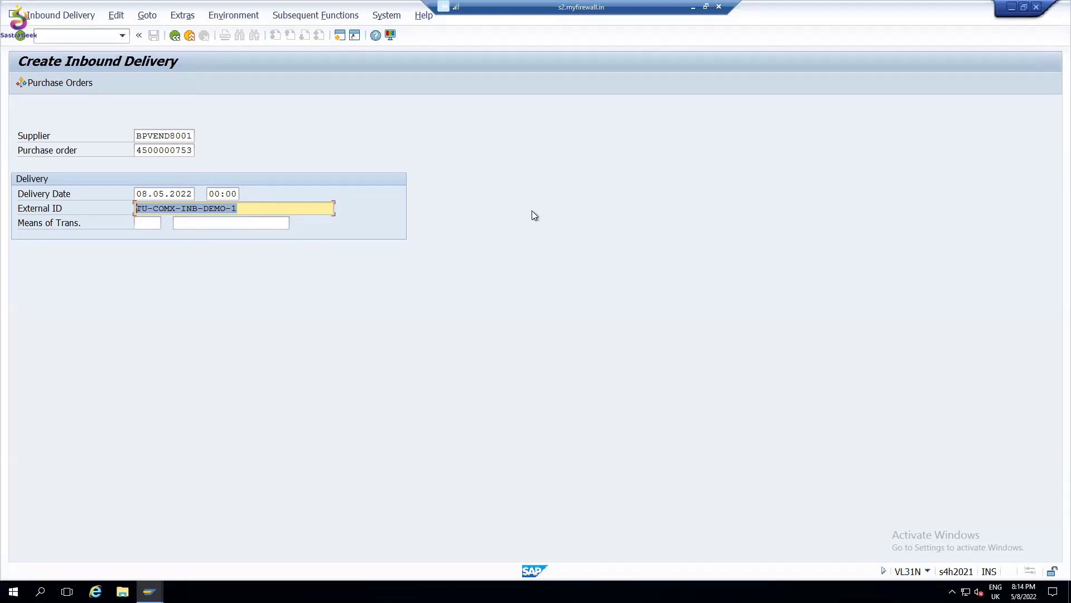
# Open the delivery overview, review the Shipment, Unload and Stock placement tabs, and select items 10 and 20.
pyautogui.press('Return')
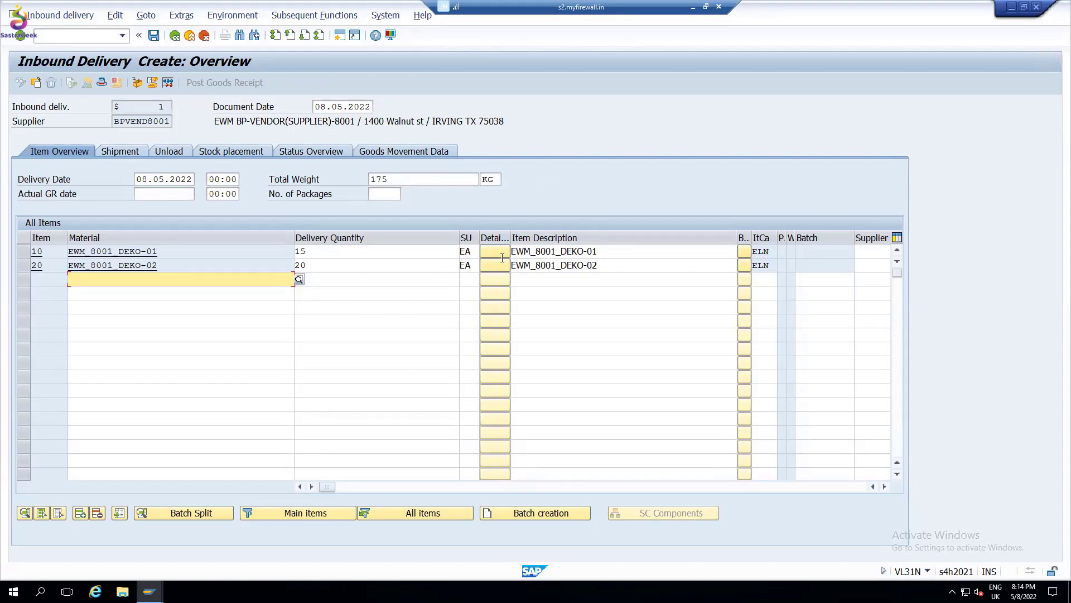
pyautogui.click(789, 487)
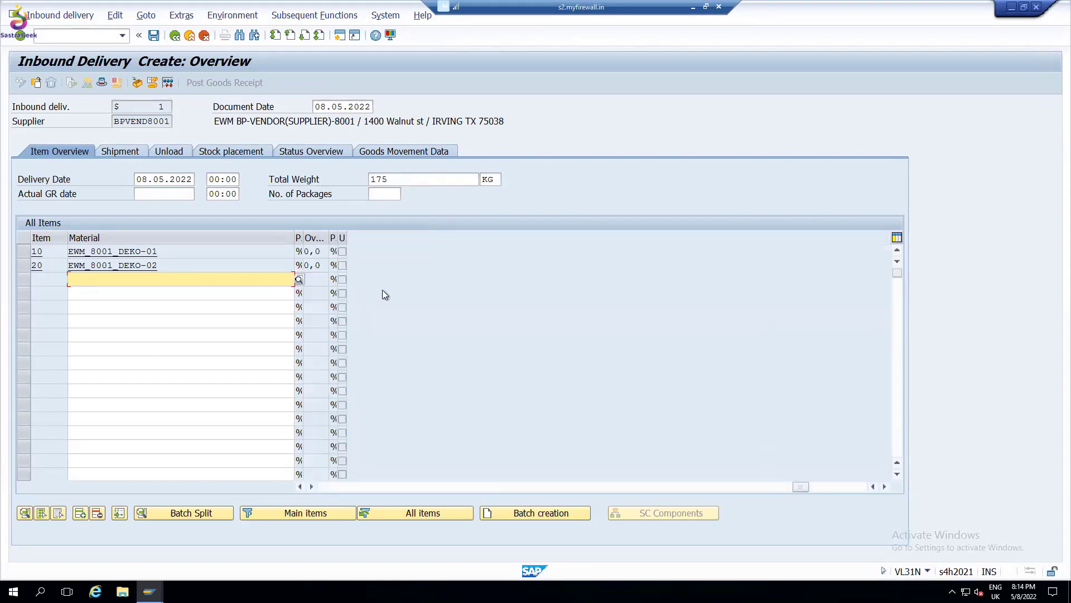
pyautogui.click(480, 487)
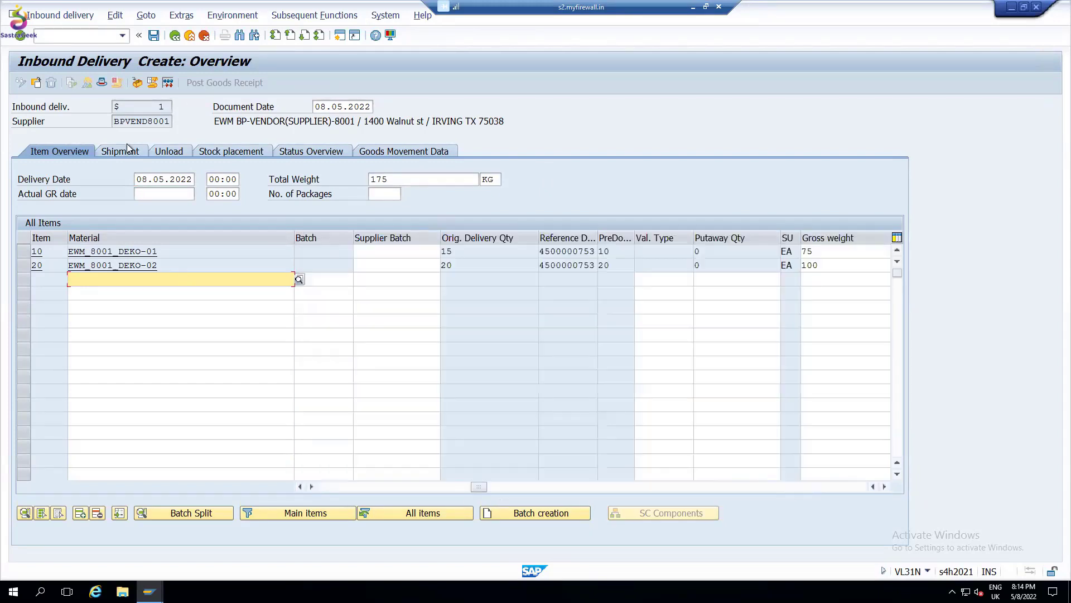
pyautogui.hotkey('ctrl', 'pagedown')
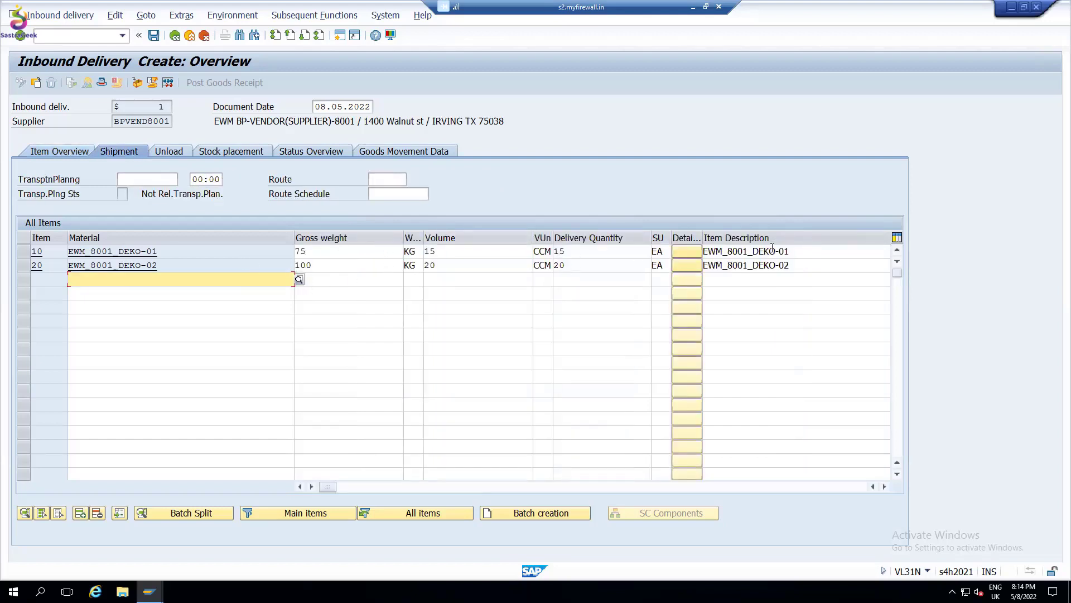
pyautogui.click(168, 152)
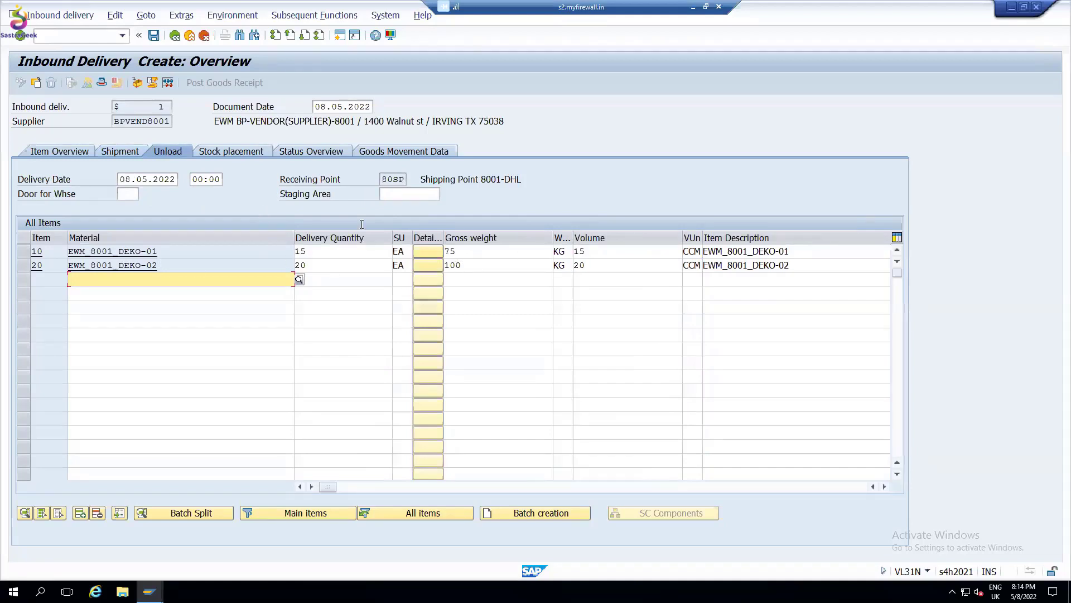
pyautogui.click(233, 155)
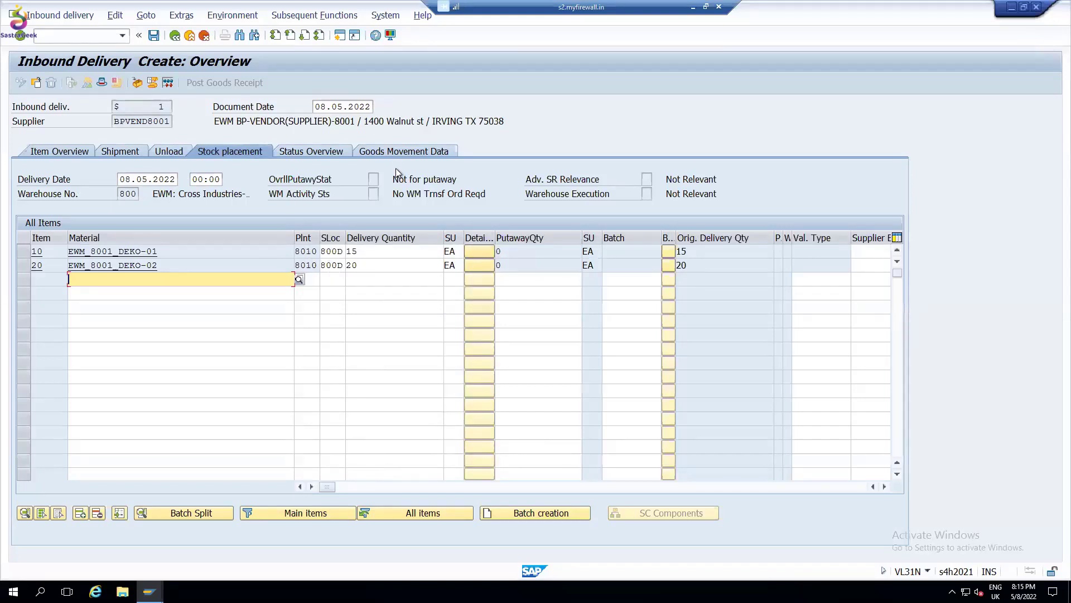
pyautogui.click(56, 156)
pyautogui.click(23, 251)
pyautogui.hotkey('shift', 'Down')
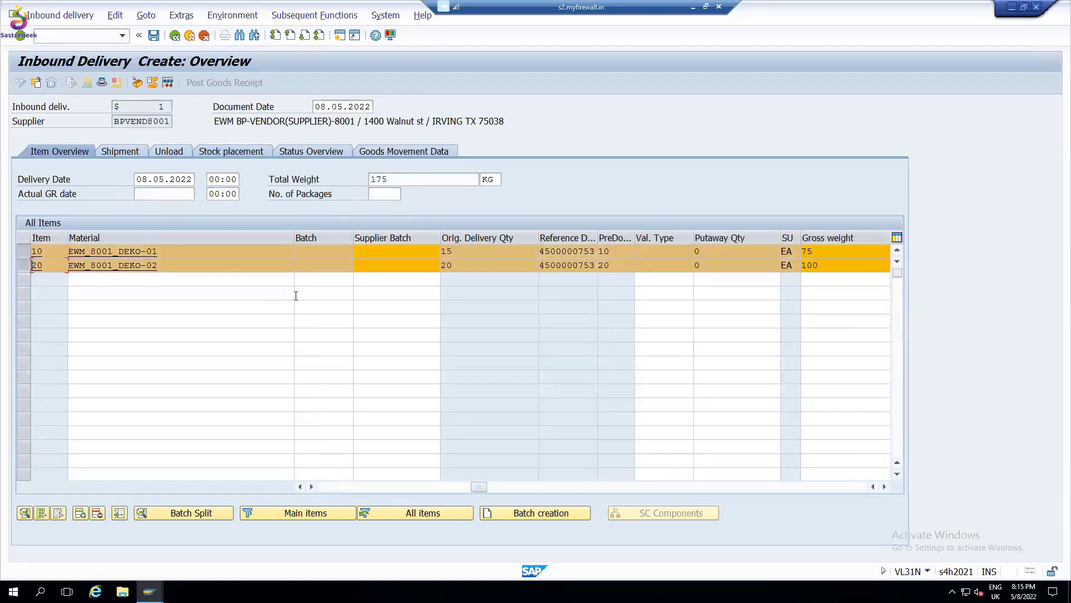
# Open handling-unit packing and pick EWM_8001_PACK_MAT from history as packaging material.
pyautogui.click(139, 82)
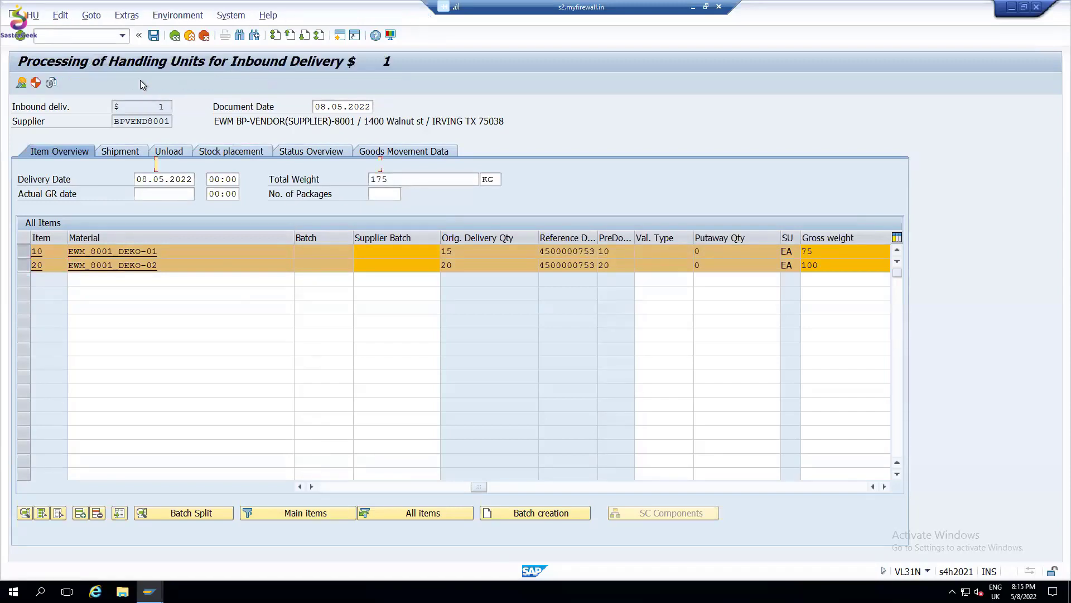
pyautogui.click(270, 166)
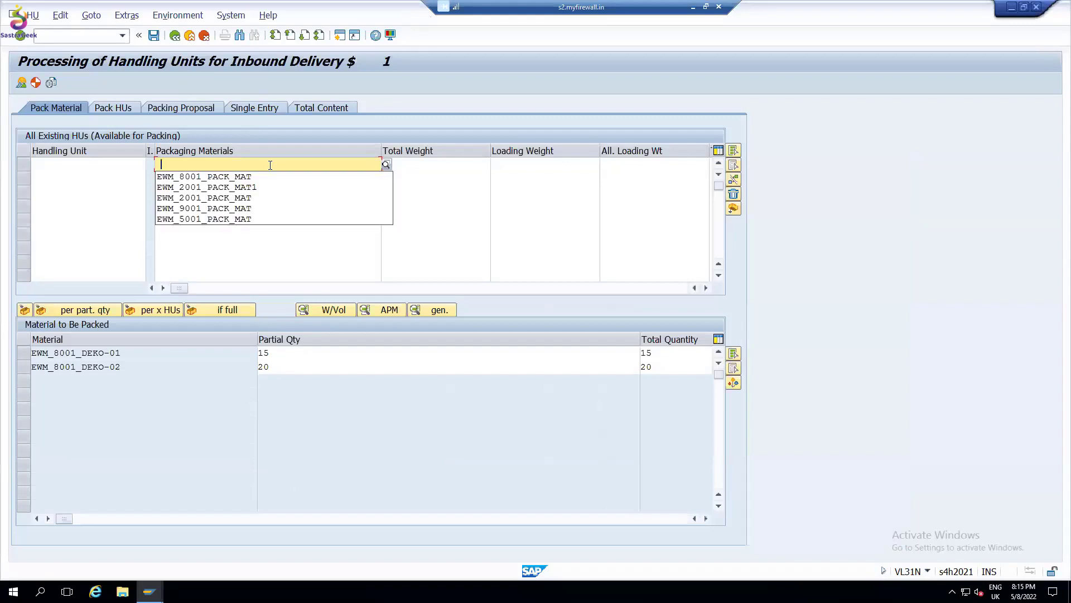
pyautogui.click(235, 177)
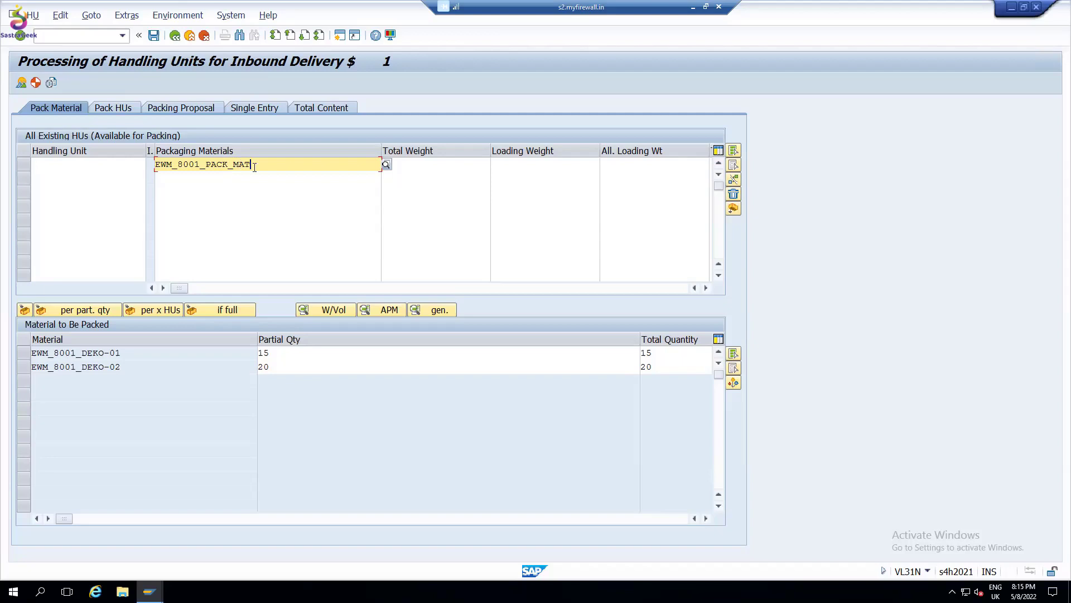
# Create the handling unit and select both materials, declining the allowed-packaging search.
pyautogui.press('Return')
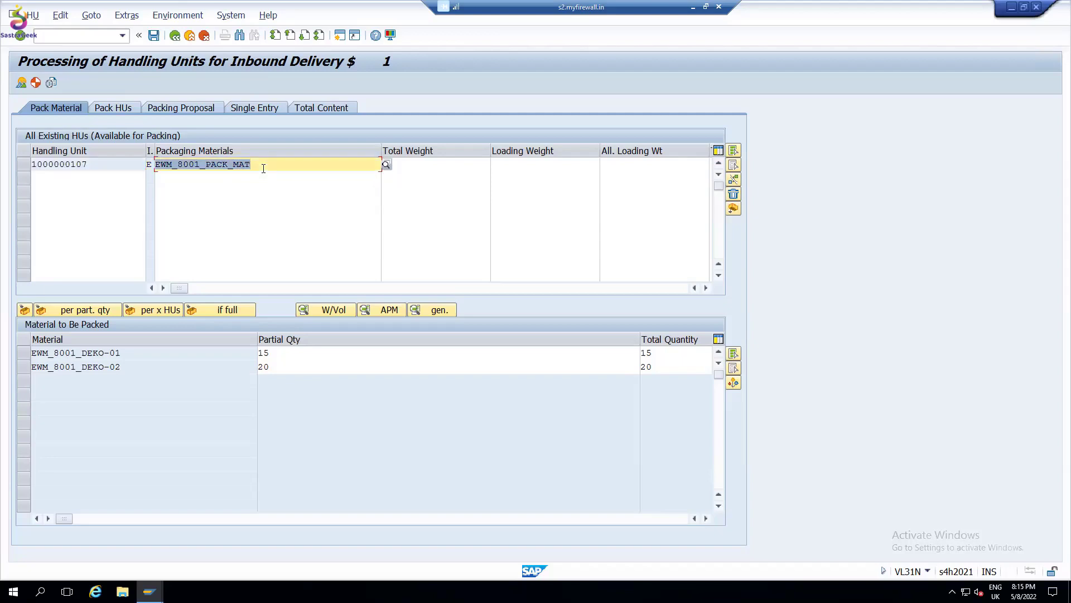
pyautogui.click(23, 353)
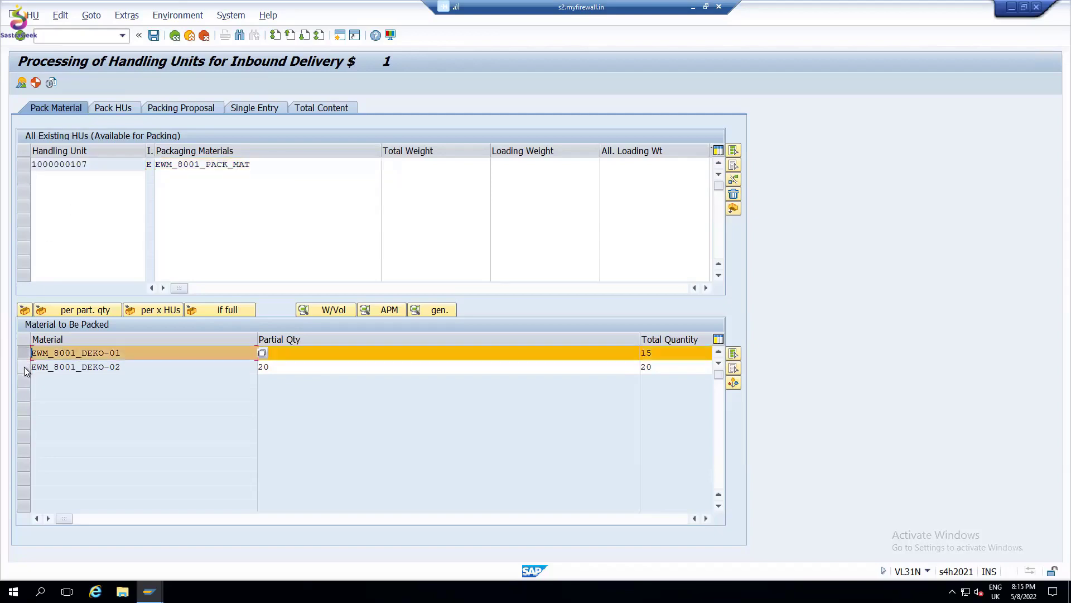
pyautogui.keyDown('ctrl'); pyautogui.click(23, 366); pyautogui.keyUp('ctrl')
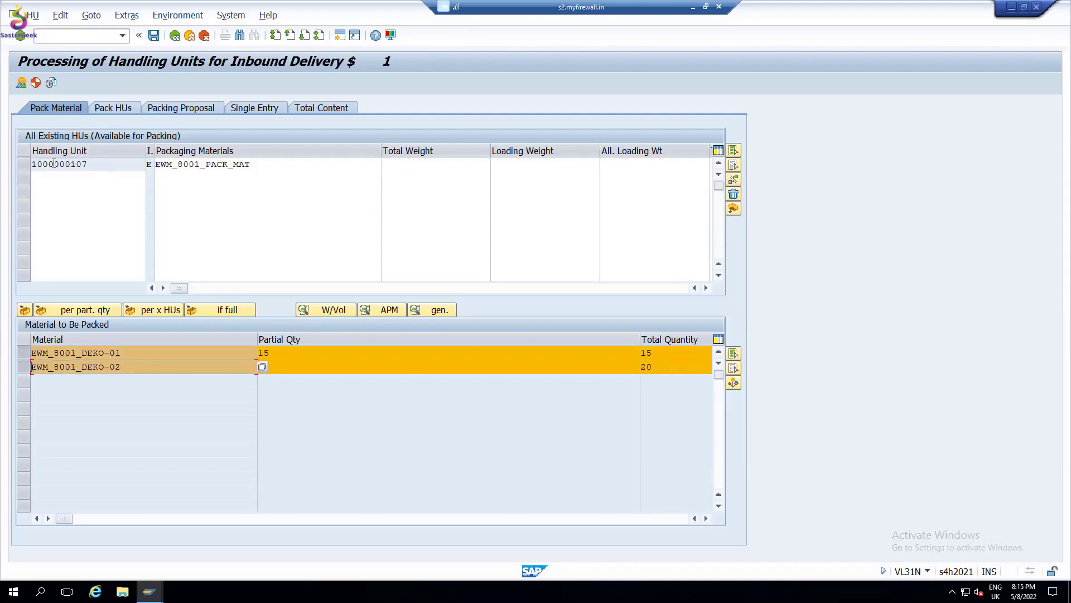
pyautogui.click(23, 310)
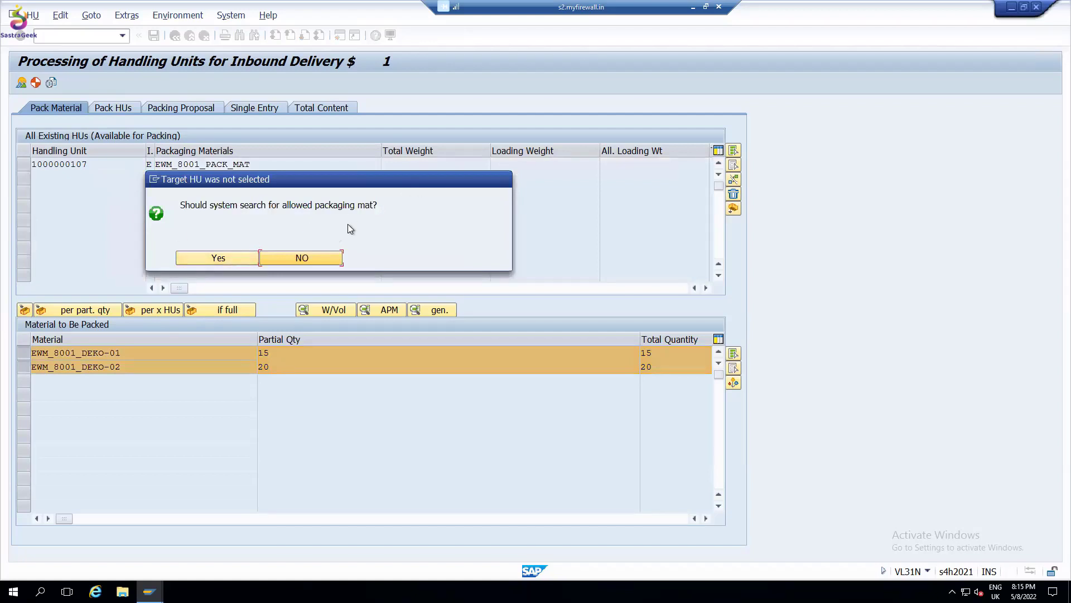
pyautogui.click(331, 260)
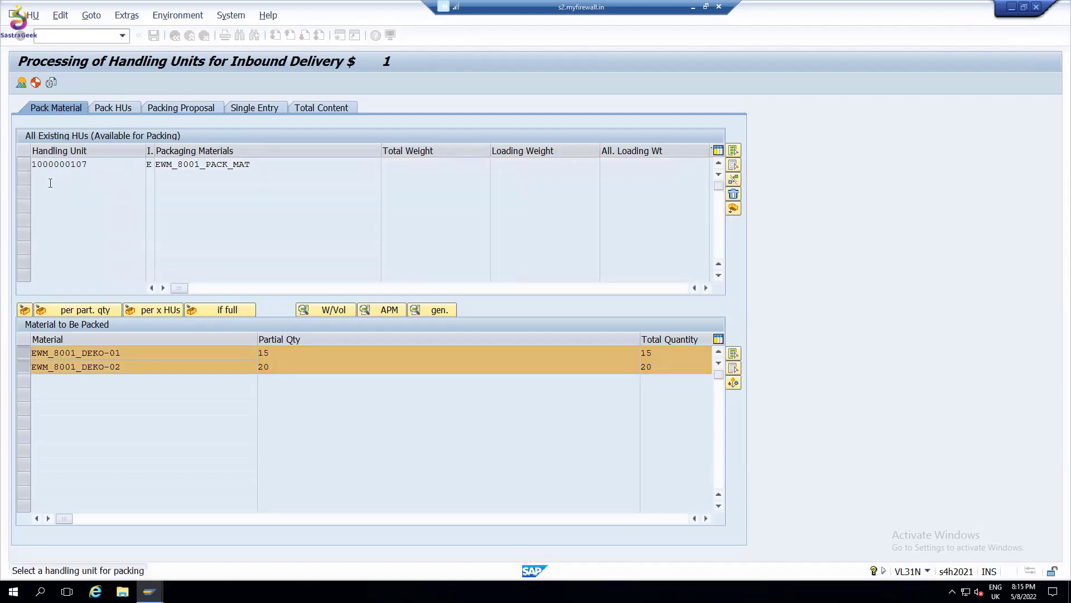
pyautogui.click(24, 165)
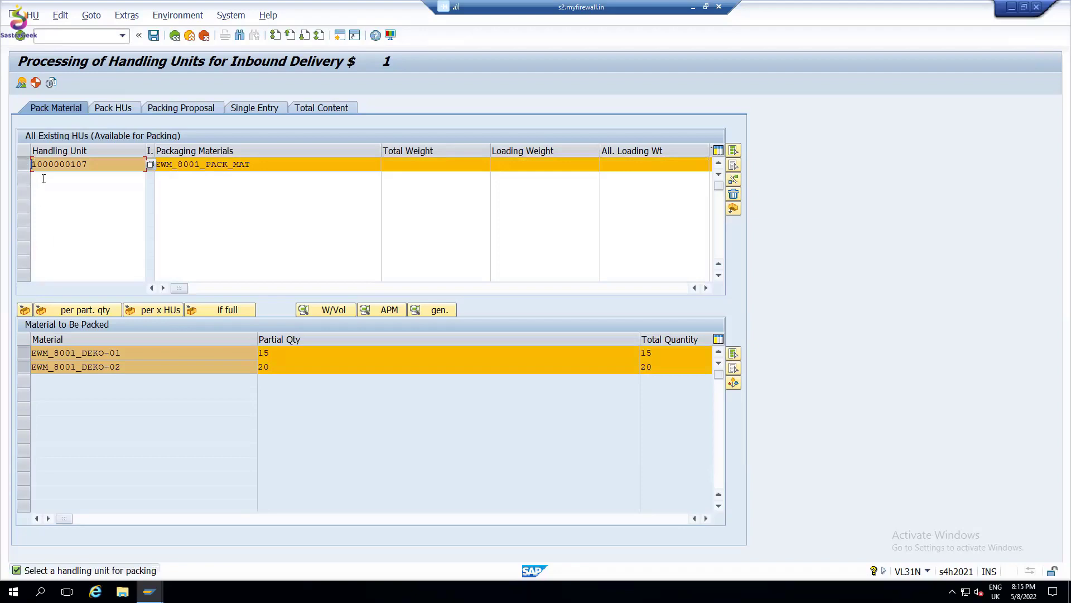
pyautogui.click(25, 310)
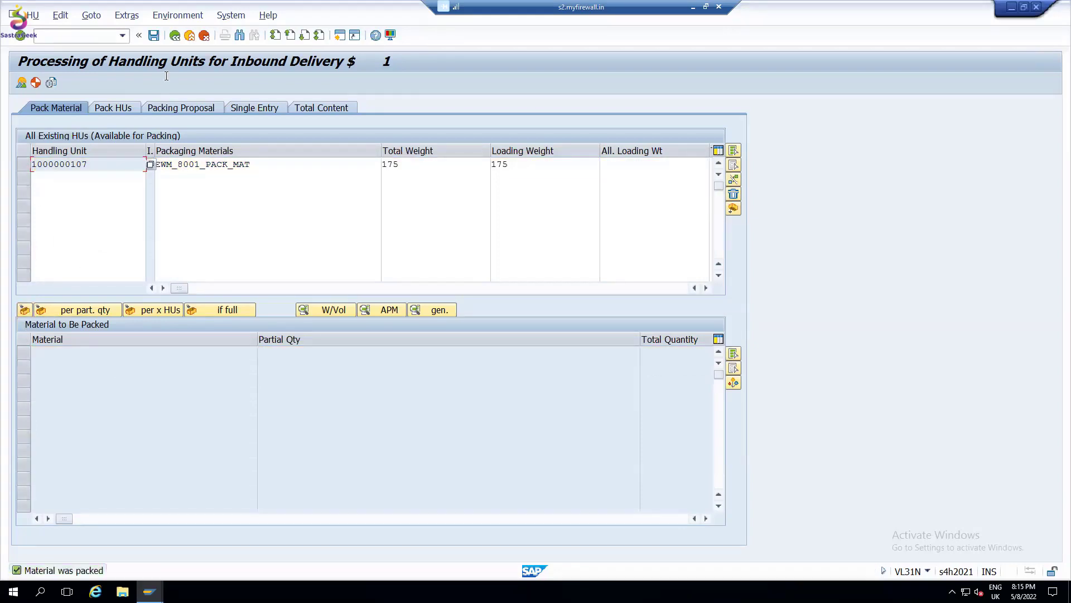
pyautogui.click(155, 36)
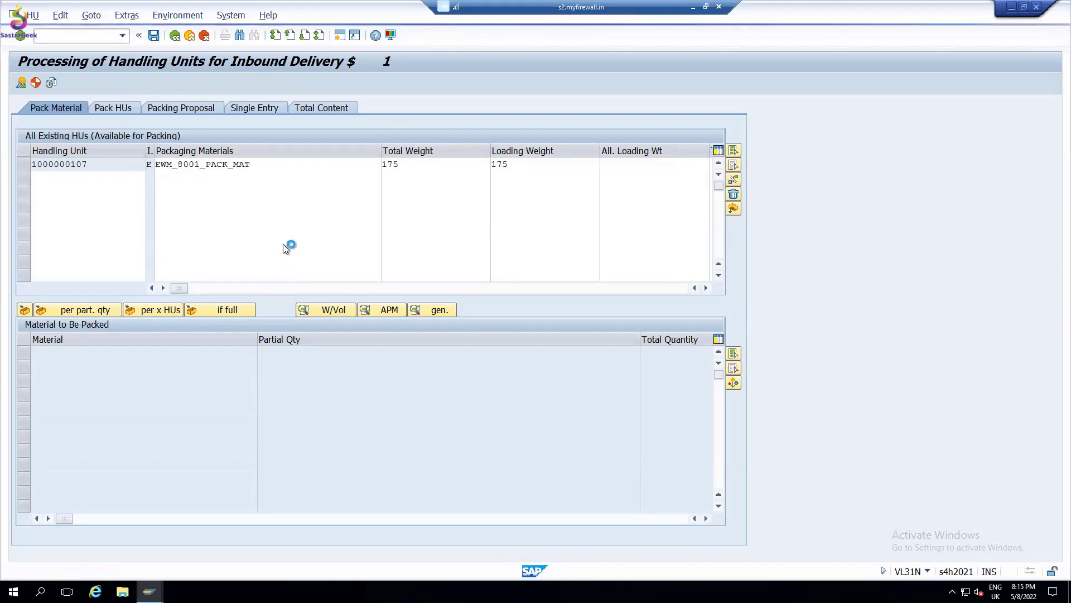